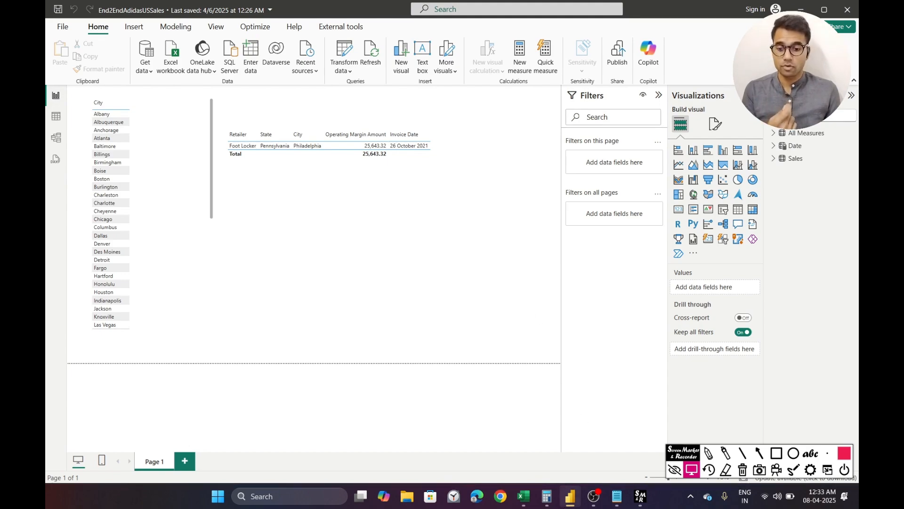
Step: Switch to the Adidas US Sales Datasets workbook in Excel, return to the beginning of the data and enable editing
click(523, 497)
scroll(777, 300, up, 8)
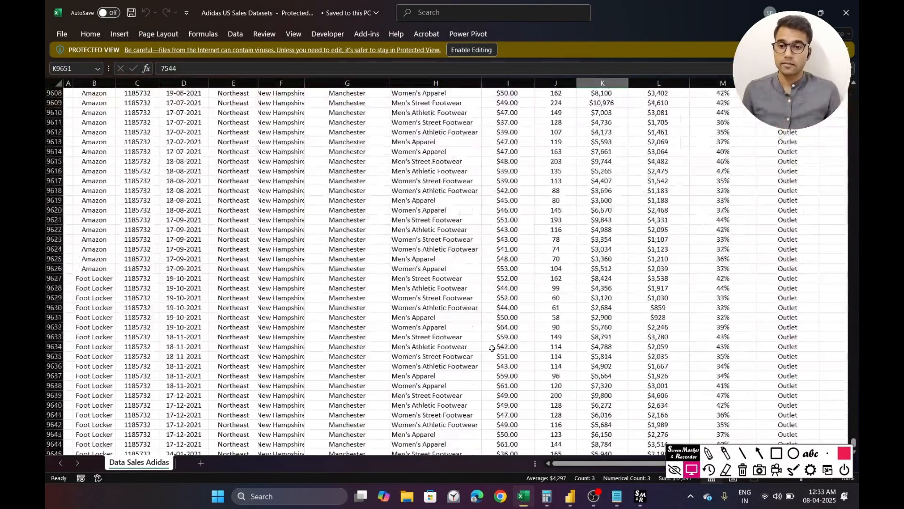
drag(854, 442, 854, 90)
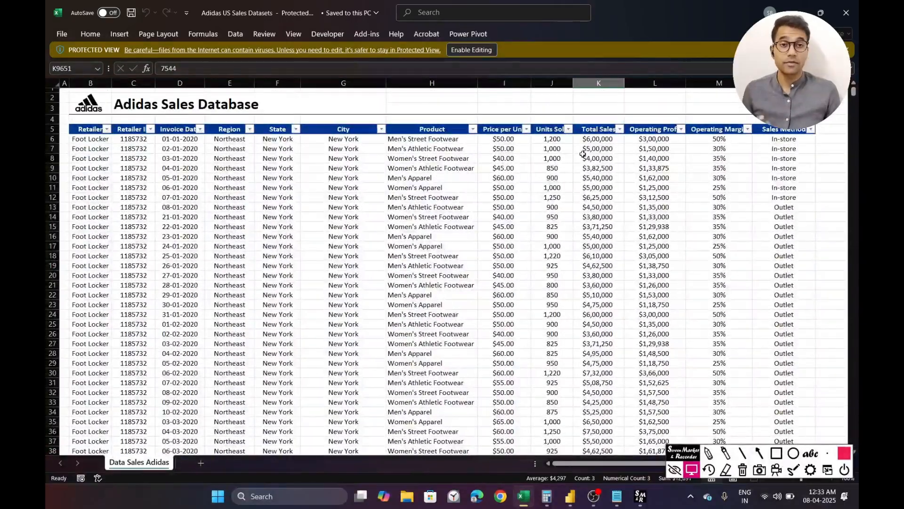
click(490, 49)
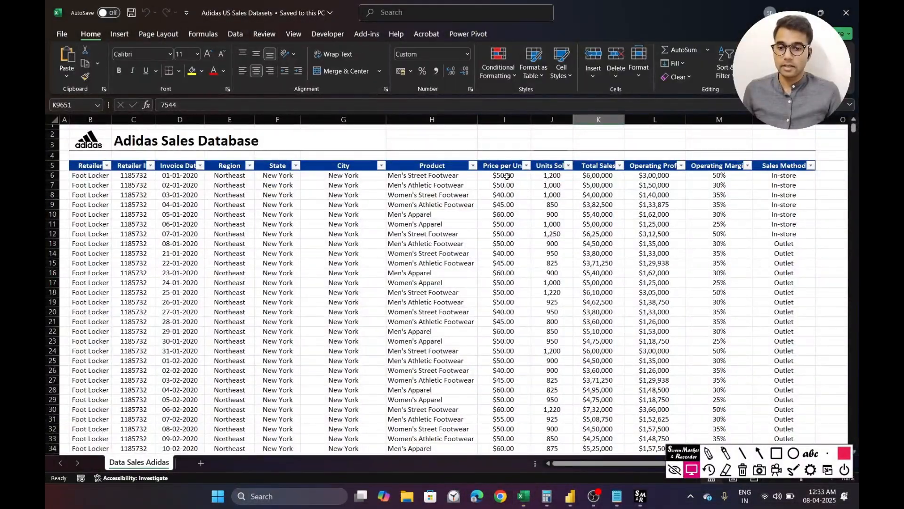
Step: Check the first record's total sales by multiplying its price per unit by its units sold, 50 × 1200, in Calculator
drag(502, 174, 554, 176)
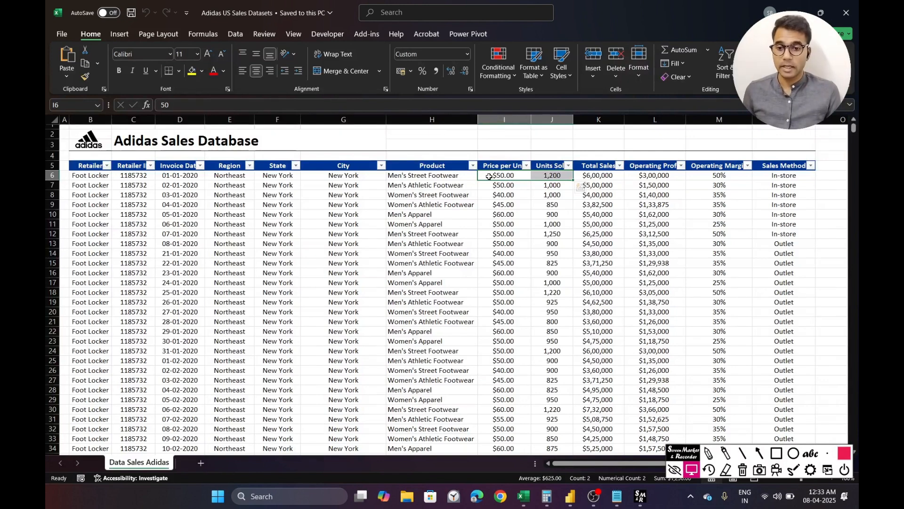
click(550, 176)
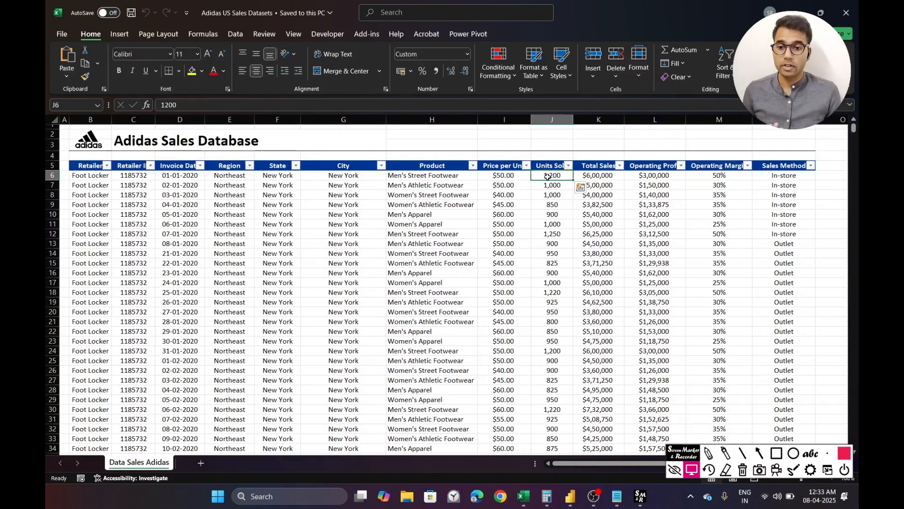
click(541, 494)
drag(588, 127, 226, 132)
click(298, 238)
text(50*)
text(1200)
key(Return)
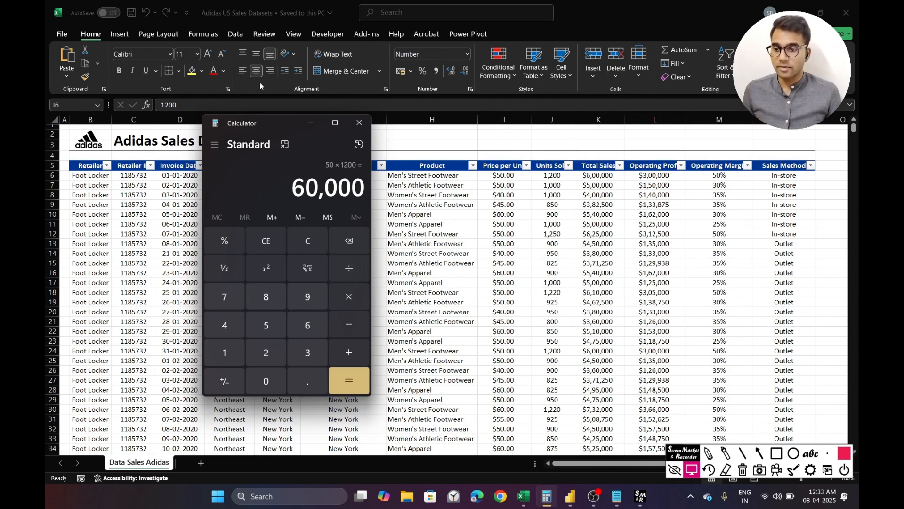
click(311, 123)
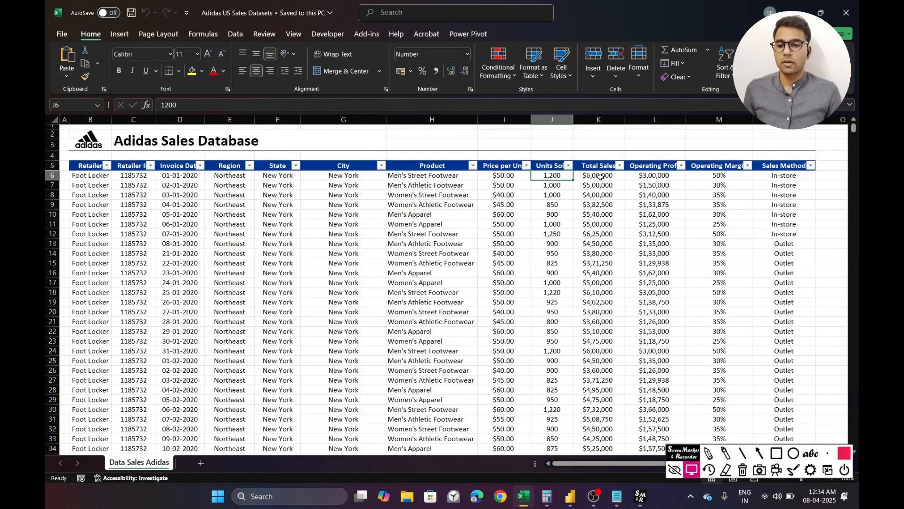
Step: Compare the Units Sold and Total Sales columns to identify which one needs correcting
click(549, 166)
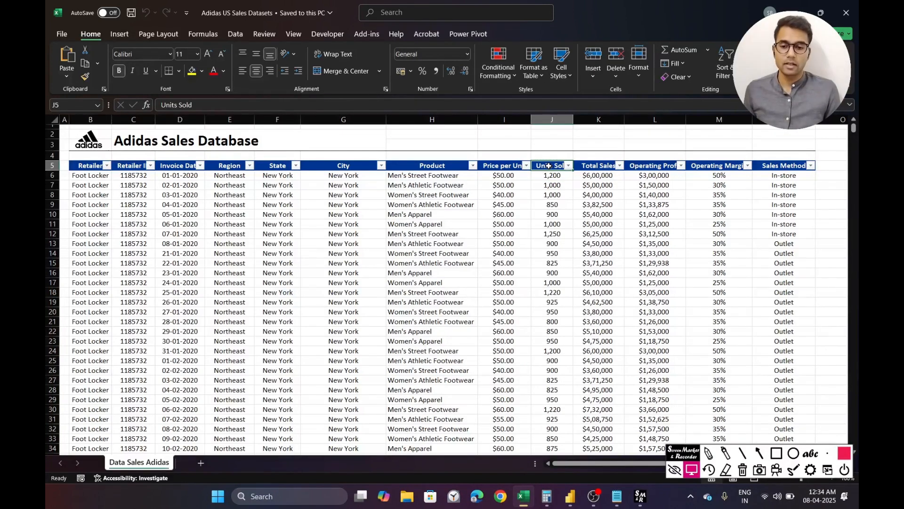
click(602, 166)
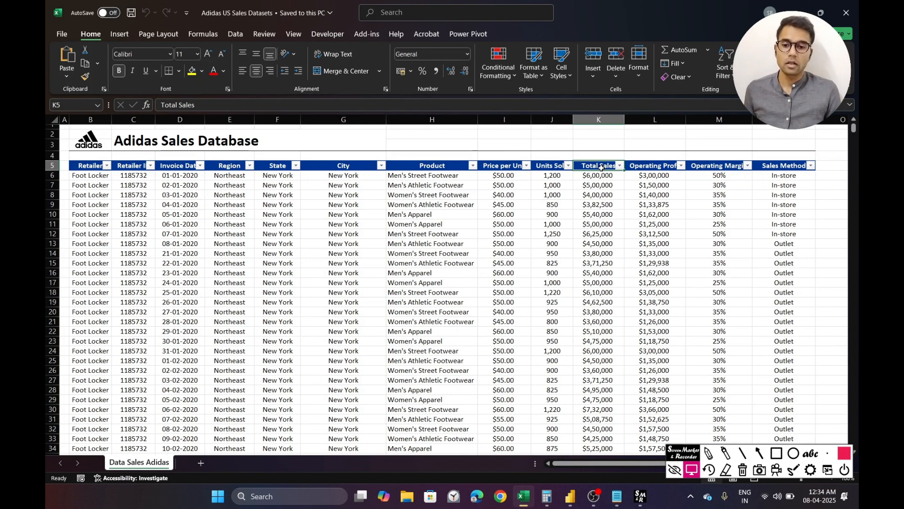
click(541, 166)
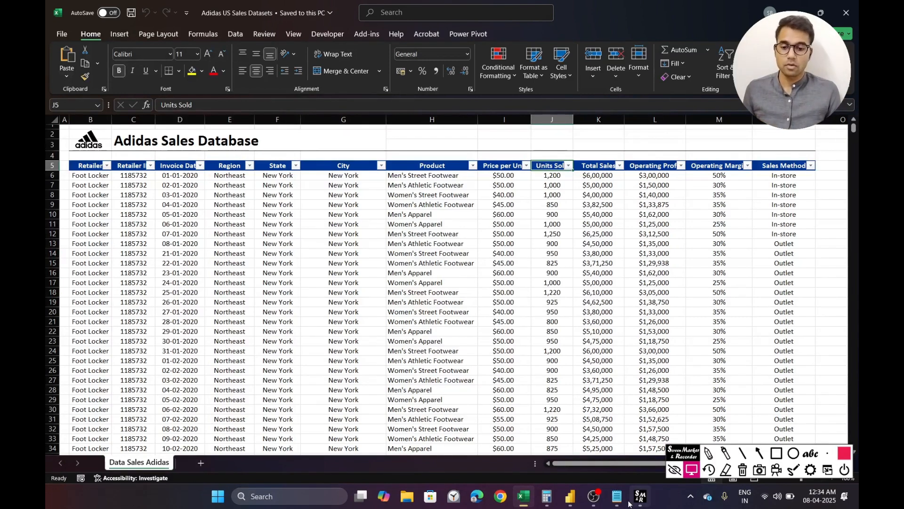
Step: Switch to Power BI Desktop, open the Power Query Editor and refresh the outdated Sales query preview
click(571, 497)
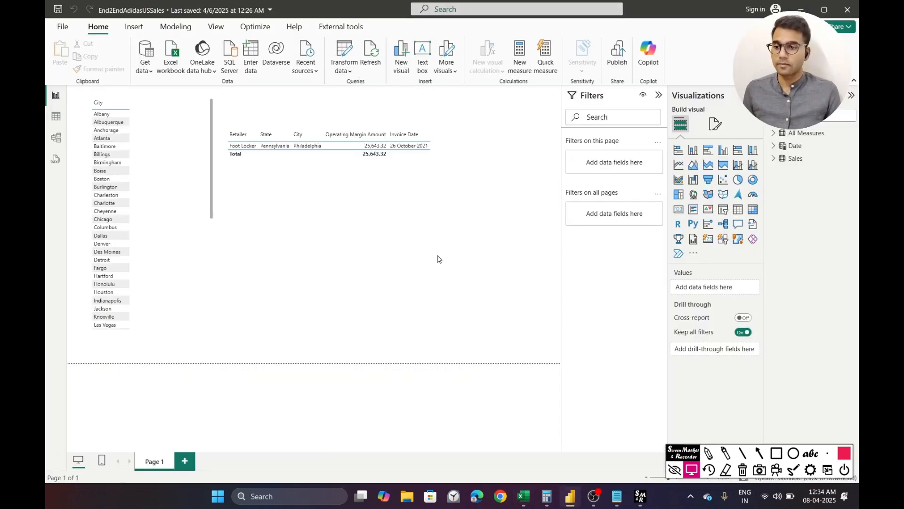
click(343, 68)
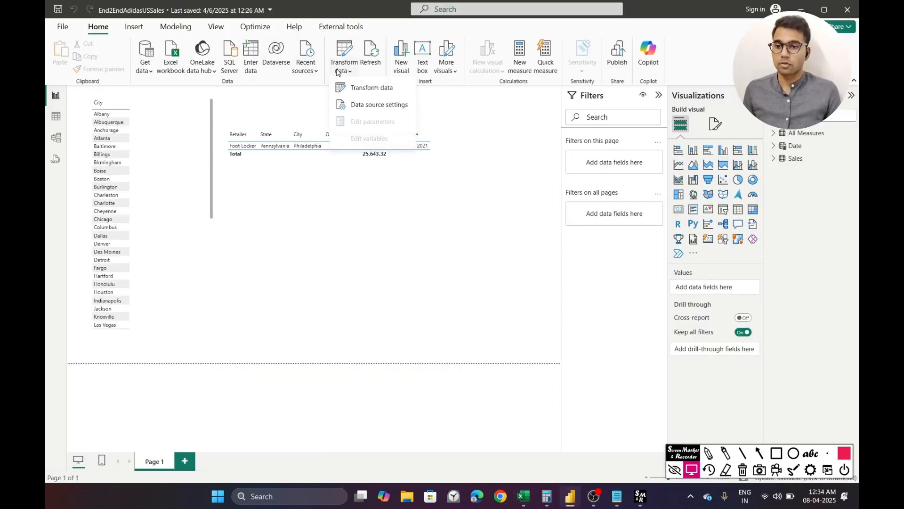
click(351, 89)
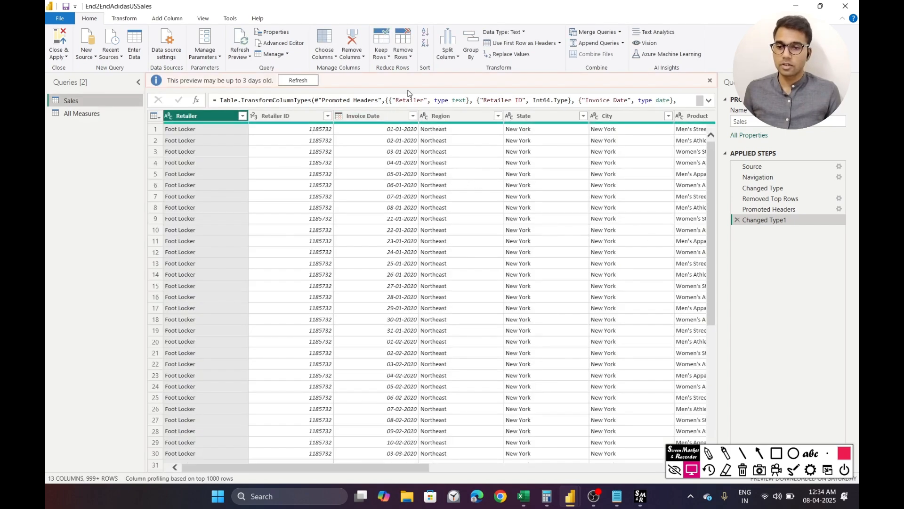
click(293, 80)
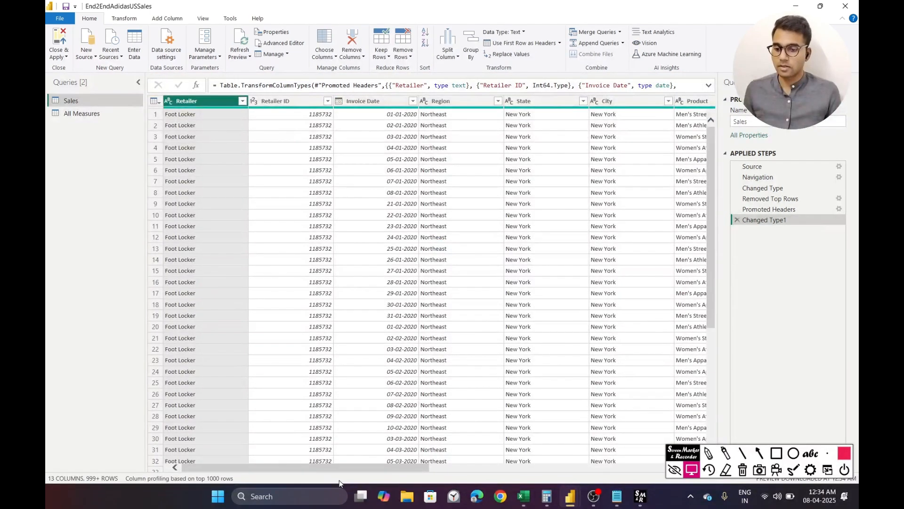
Step: Compare the first record's Units Sold and Total Sales in the Sales query with the existing Calculator result
drag(340, 475, 549, 472)
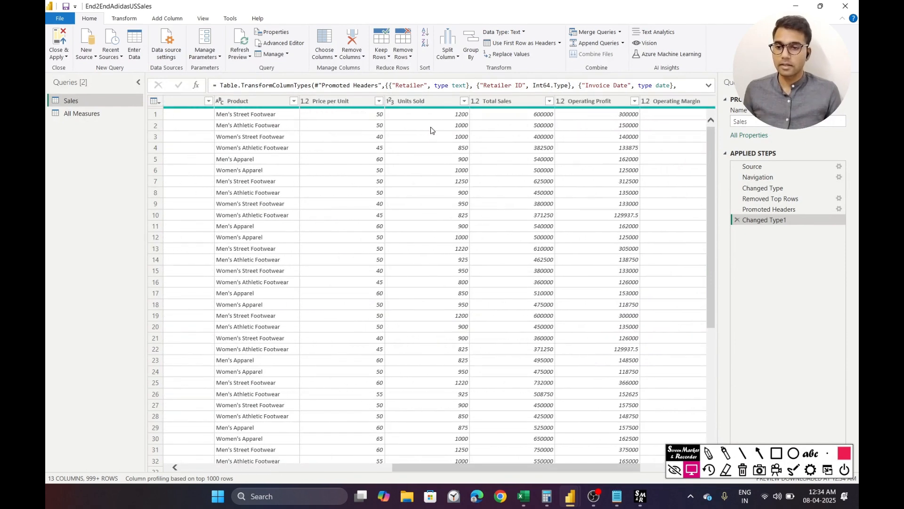
click(432, 117)
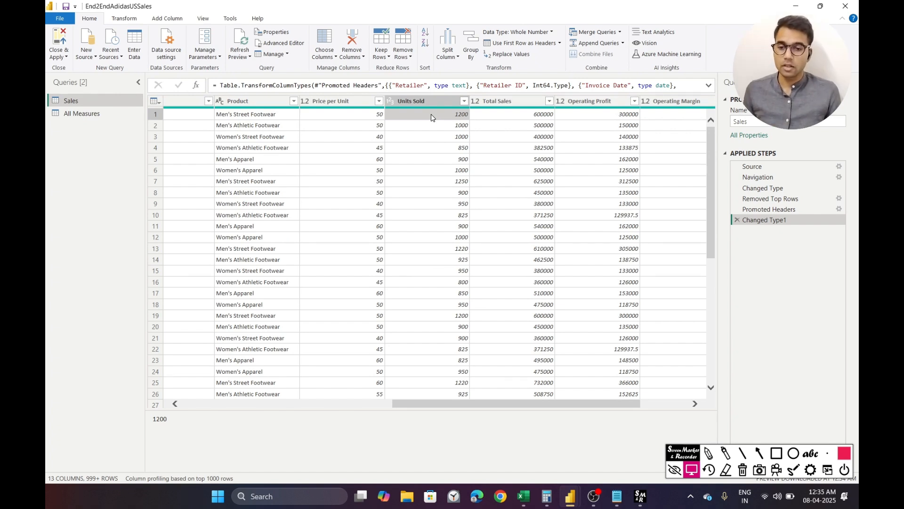
click(536, 118)
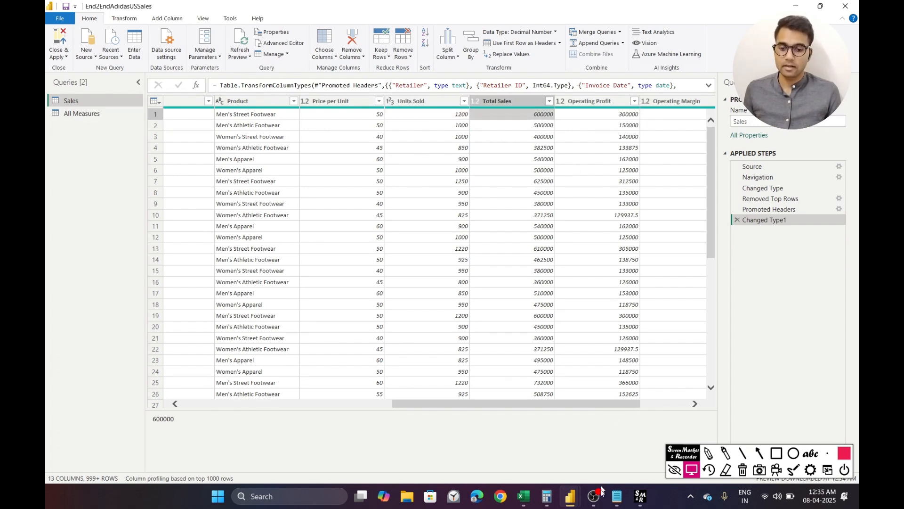
click(552, 495)
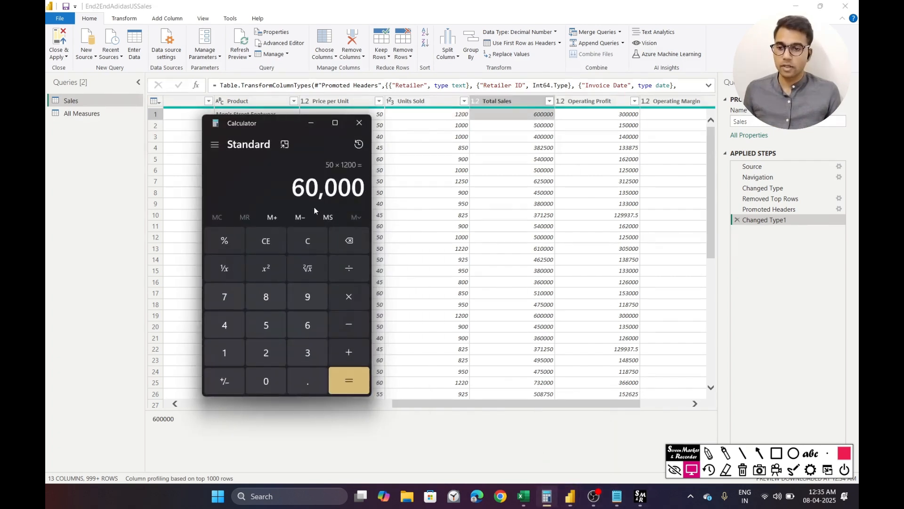
click(311, 123)
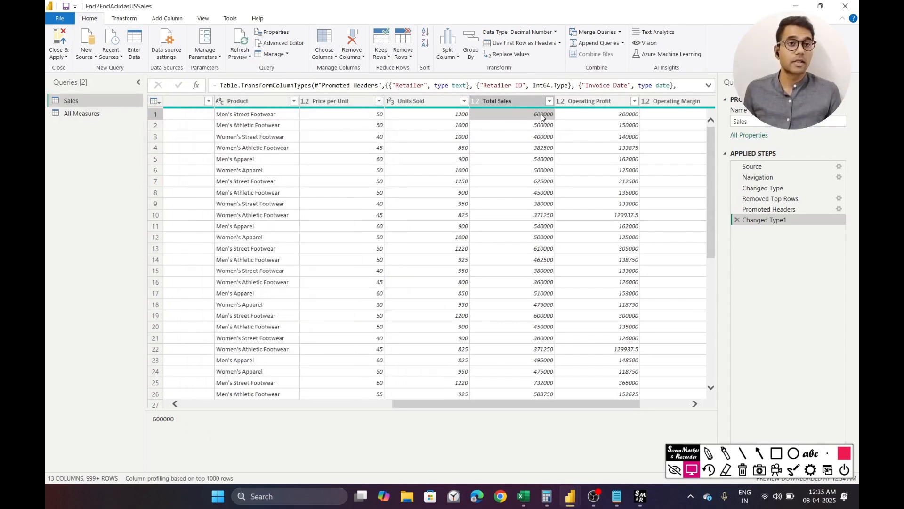
Step: Multiply every value in the Units Sold column of the Sales query by 10
click(443, 102)
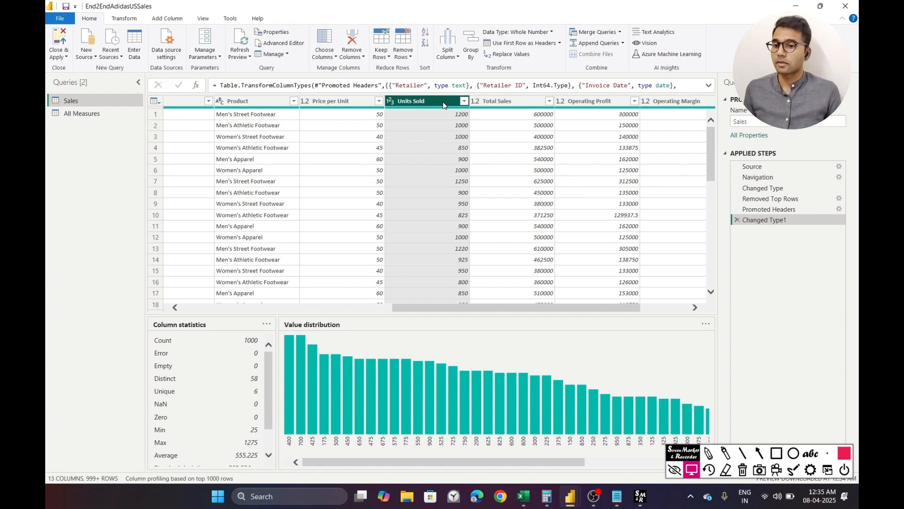
click(121, 19)
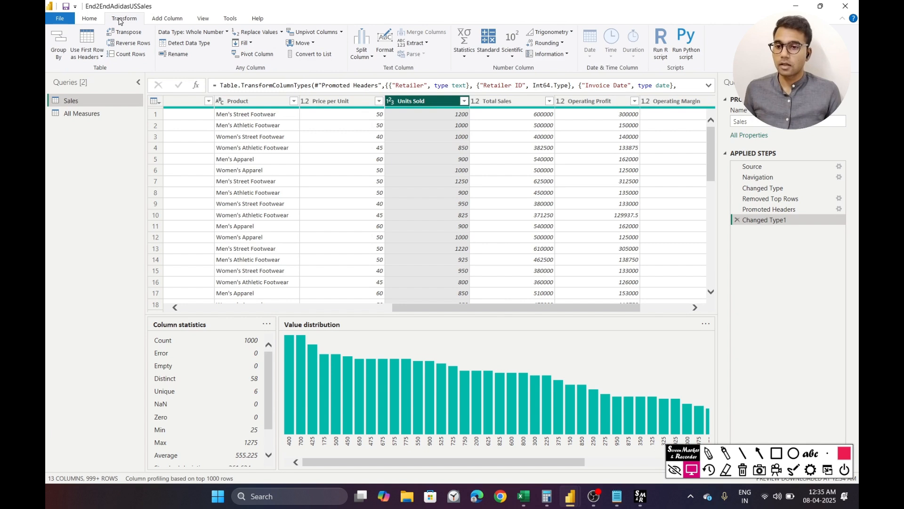
click(488, 55)
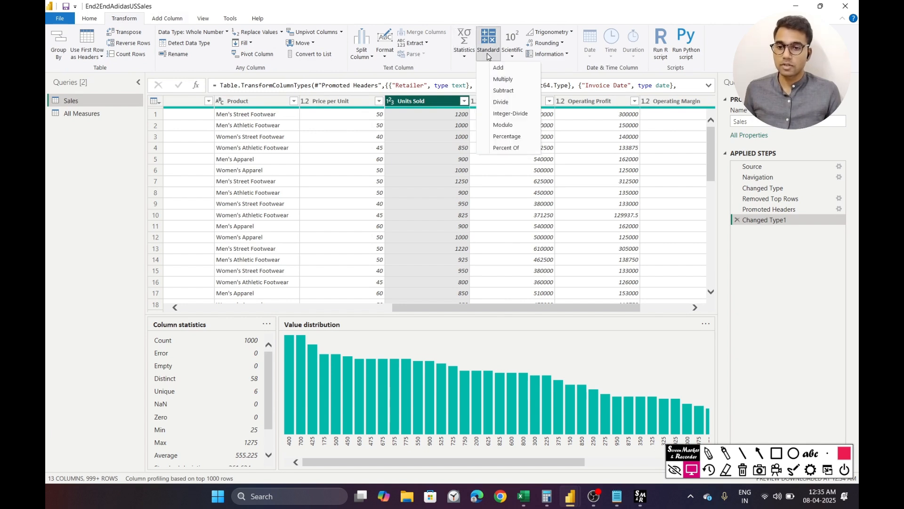
click(502, 80)
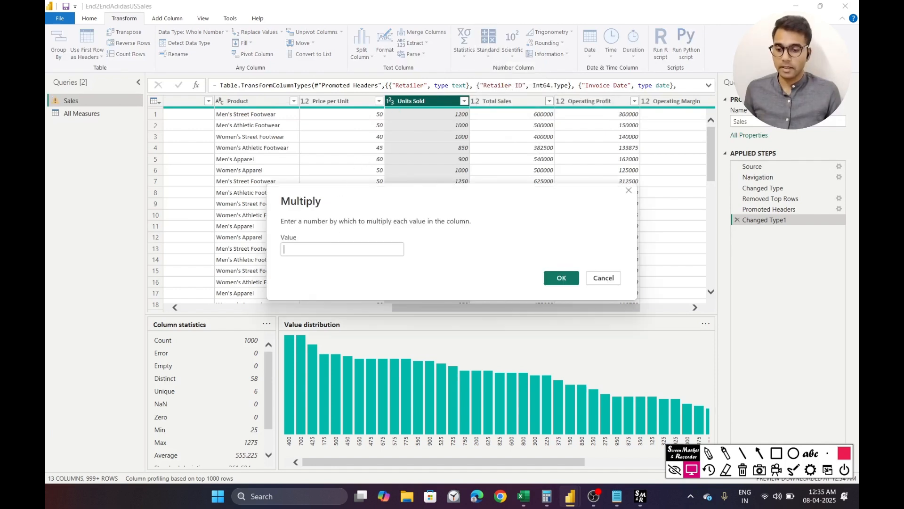
text(10)
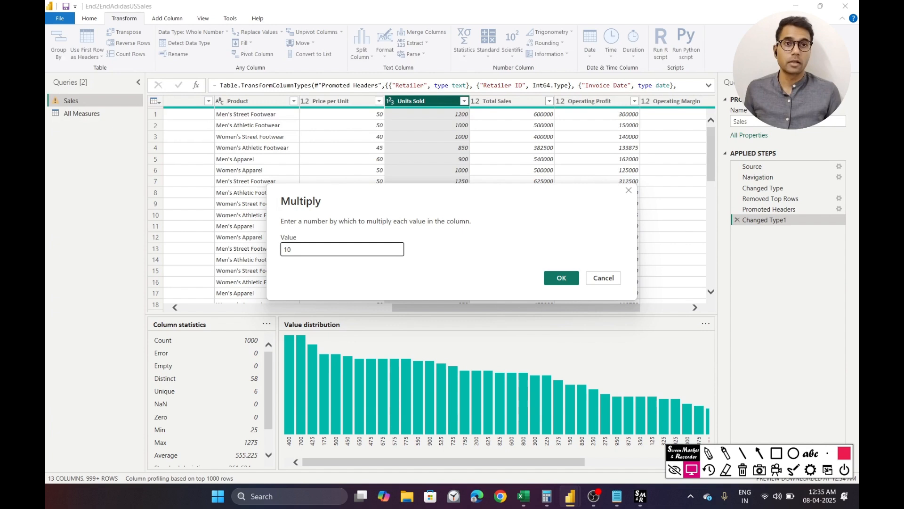
key(Return)
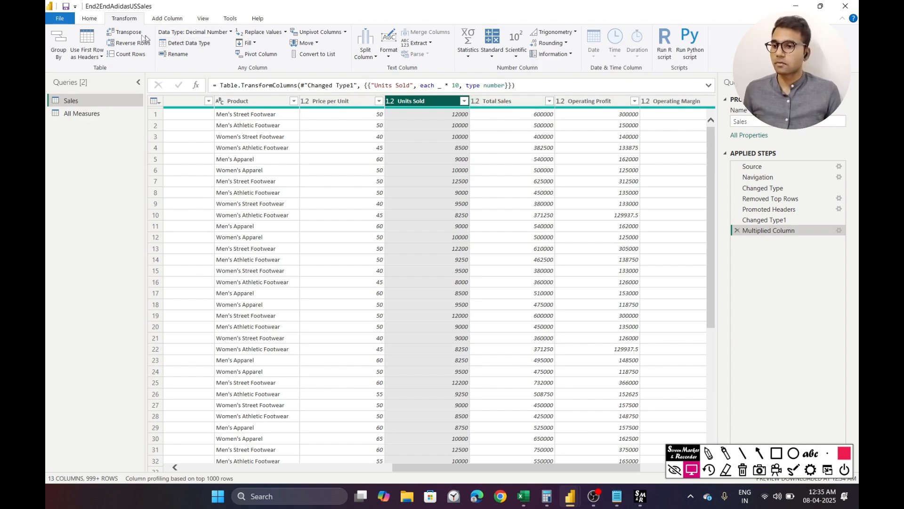
Step: Close the Power Query Editor, apply the pending query changes and return to the report
click(87, 19)
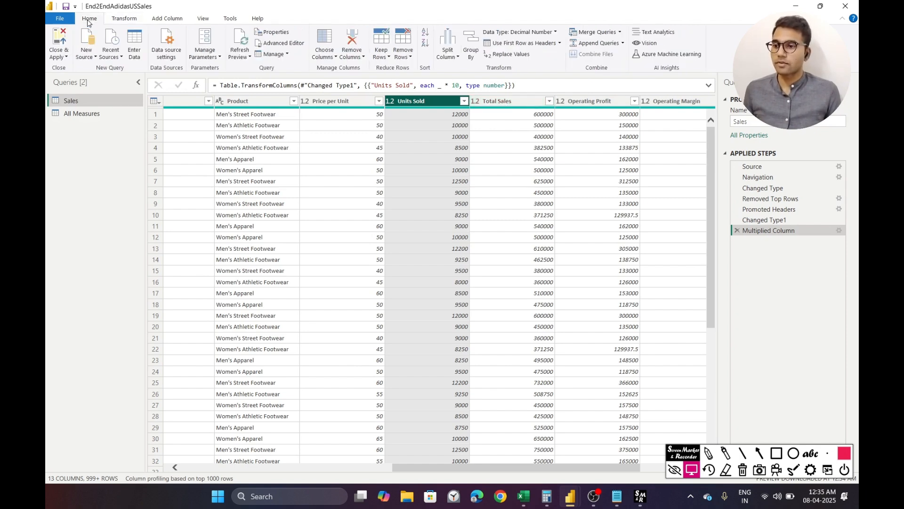
click(59, 38)
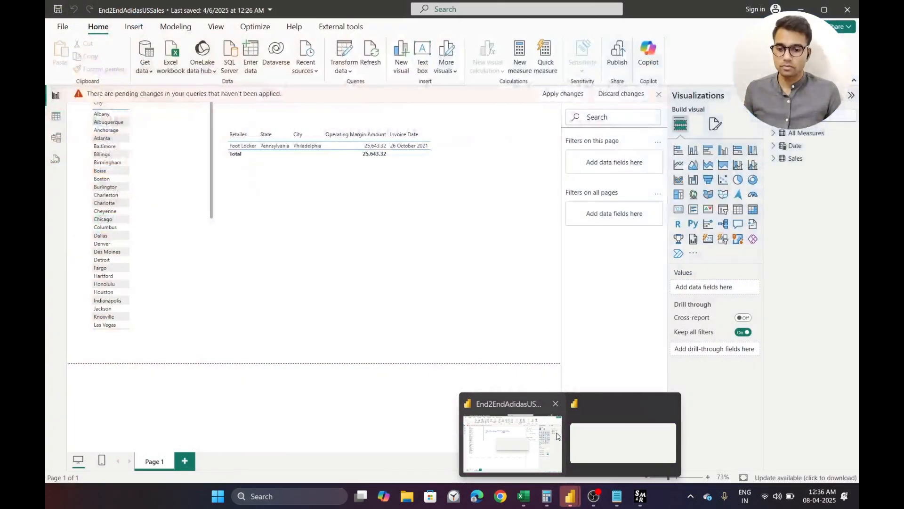
click(548, 436)
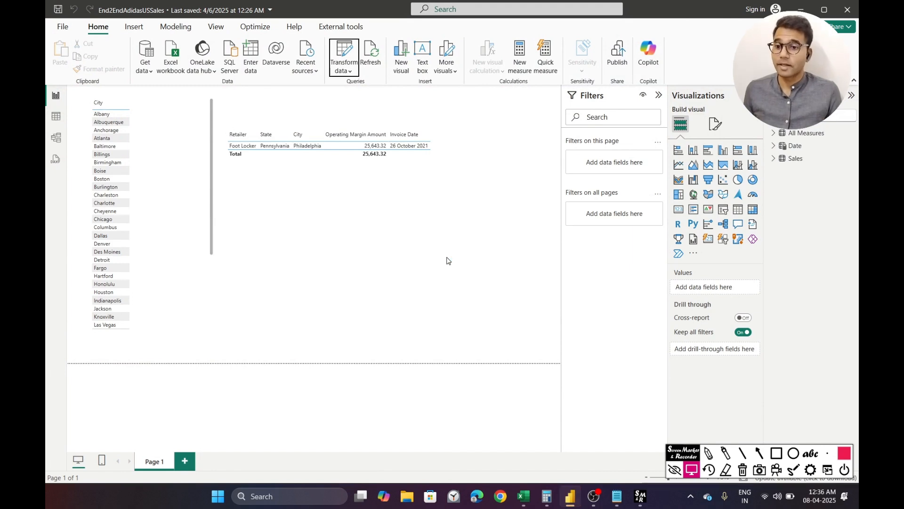
Step: Display the Sales table's records in Table view
click(470, 213)
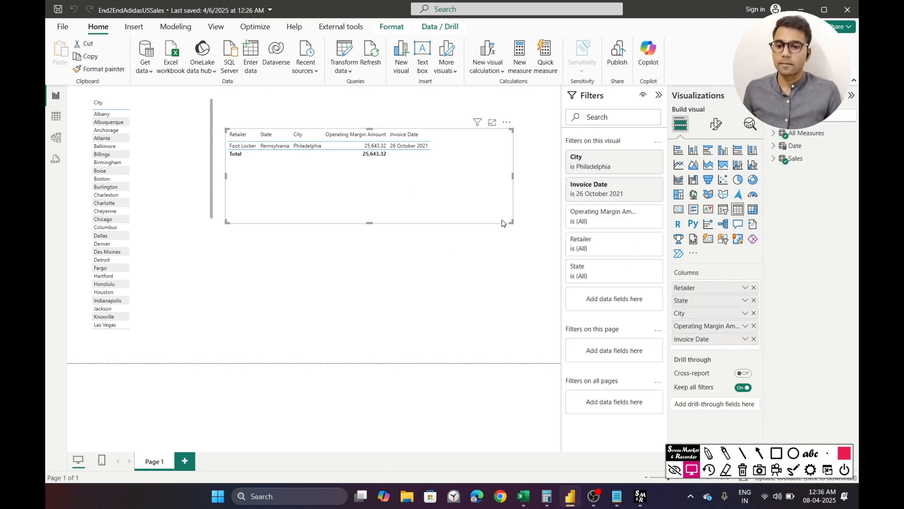
click(50, 122)
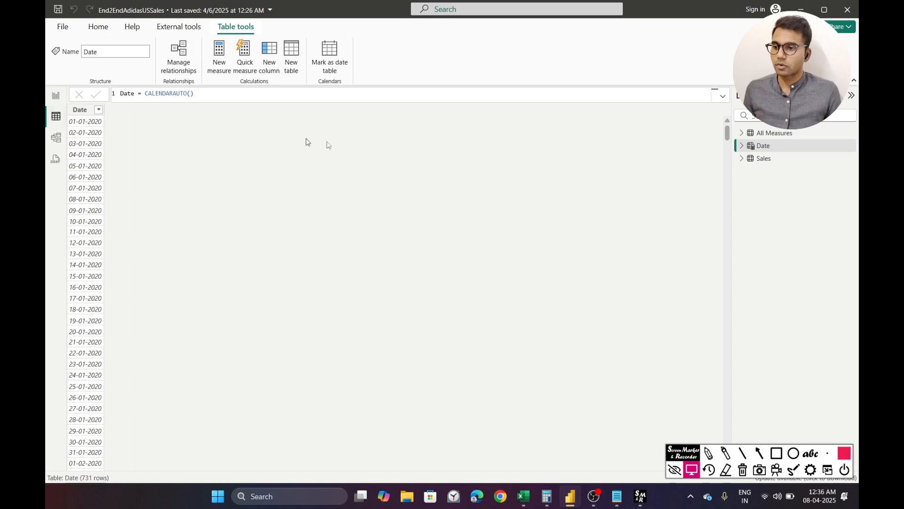
click(763, 158)
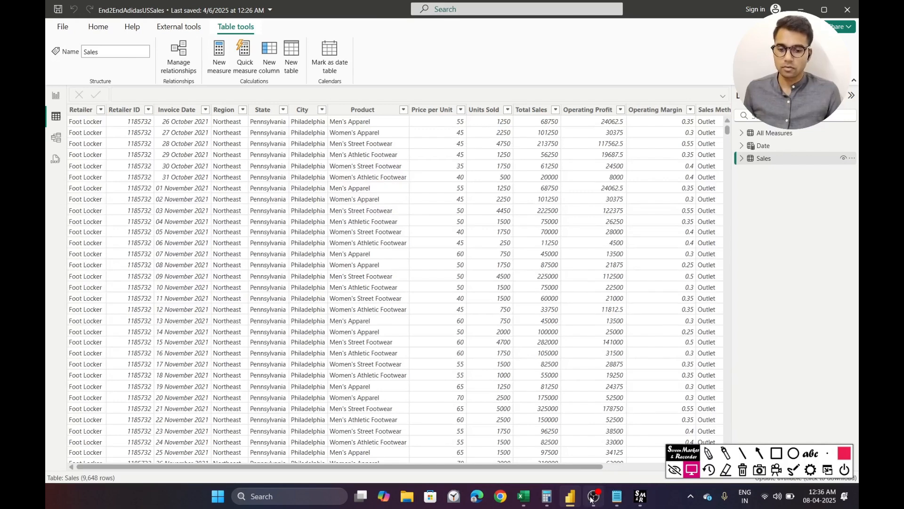
Step: Verify the first Sales record by multiplying its price per unit by its units sold, 55 × 1250, in Calculator
click(546, 495)
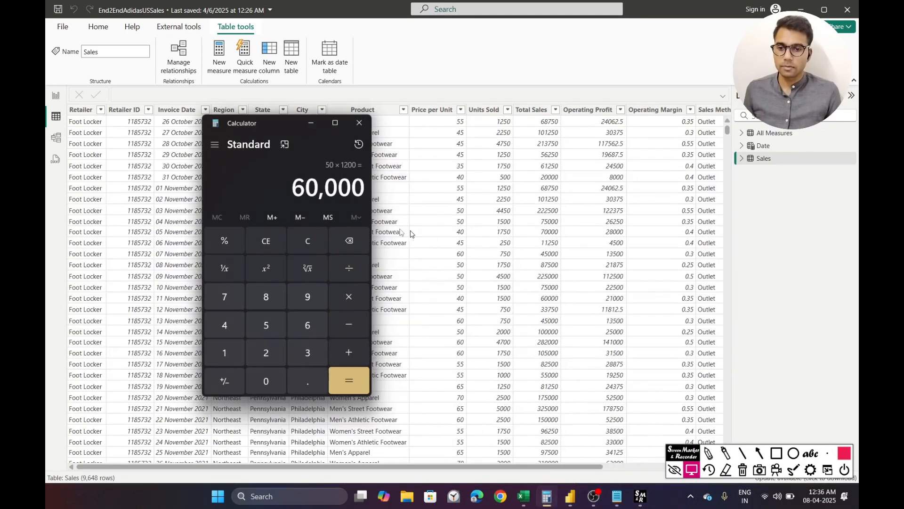
click(266, 239)
text(55)
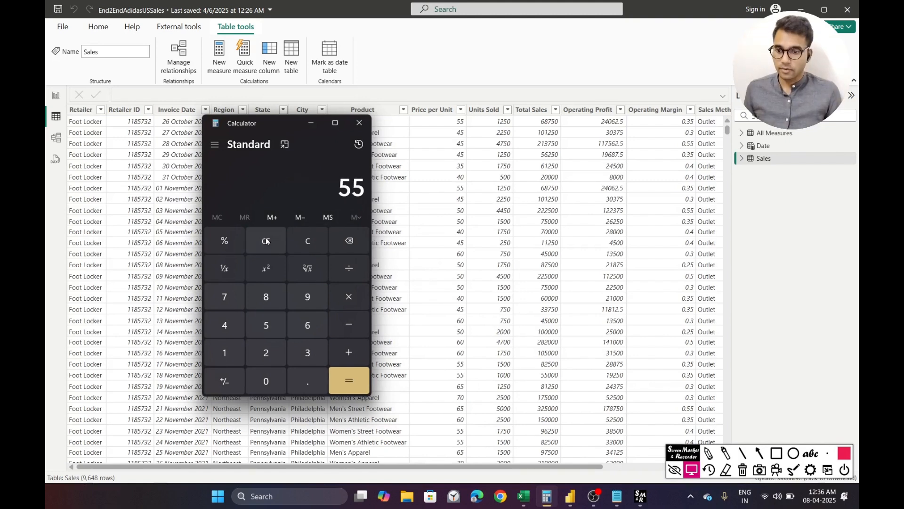
text(*1250)
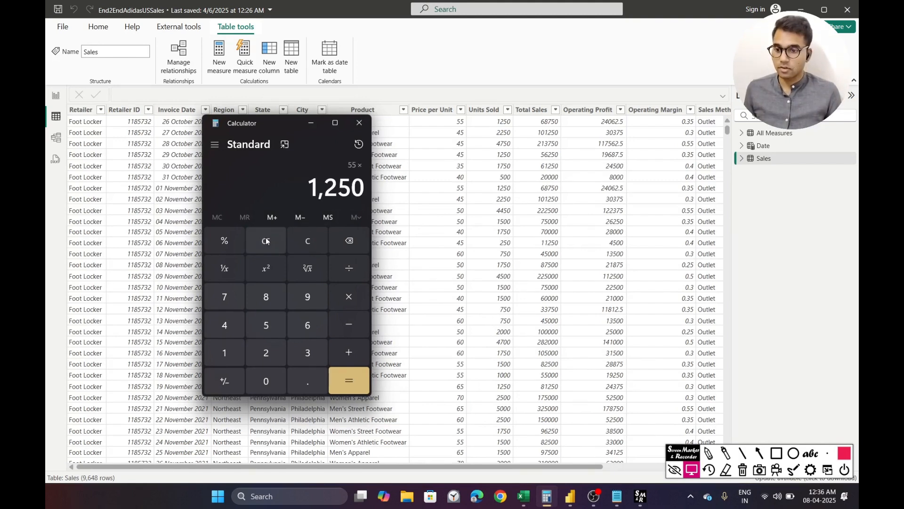
key(Return)
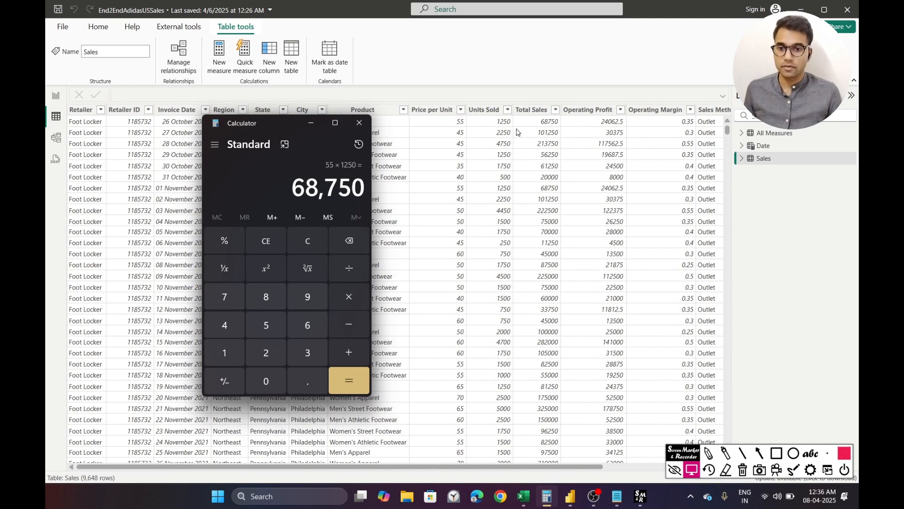
Step: Verify the second Sales record by multiplying its price per unit by its units sold, 45 × 2250, and put Calculator away
click(305, 244)
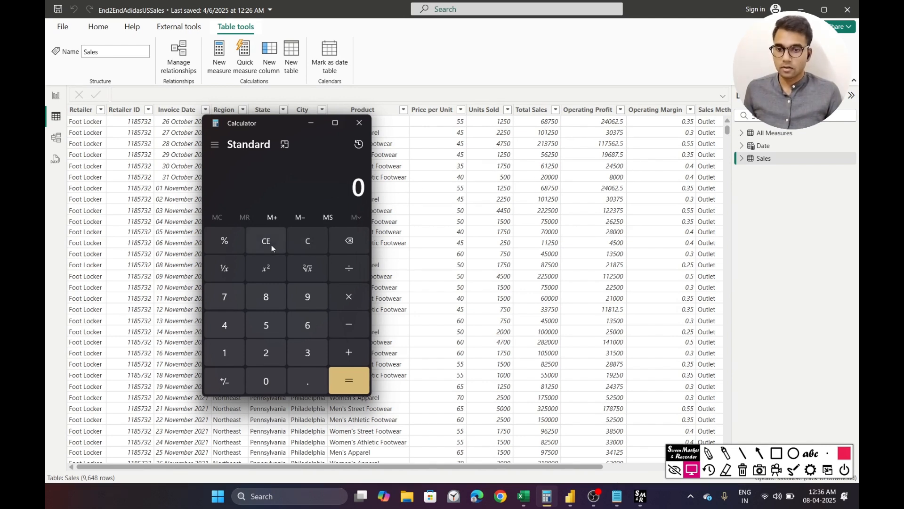
text(45*2250)
key(Return)
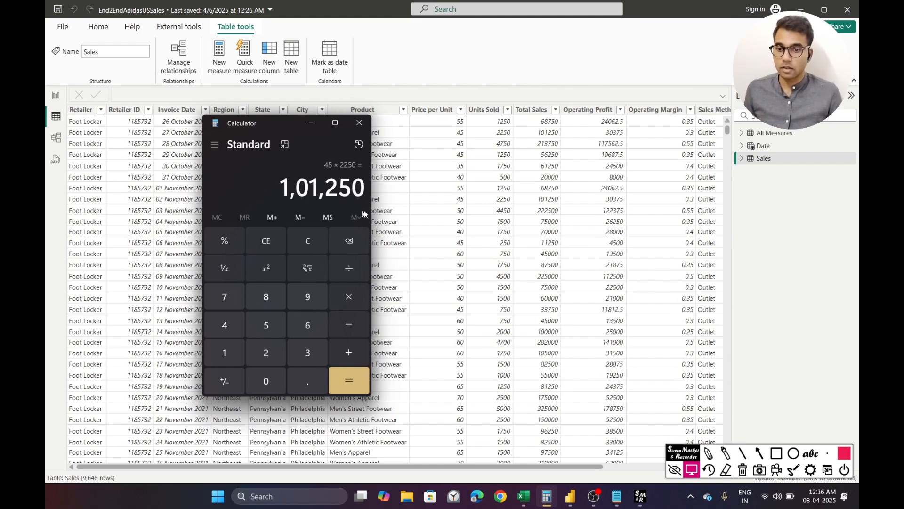
click(314, 130)
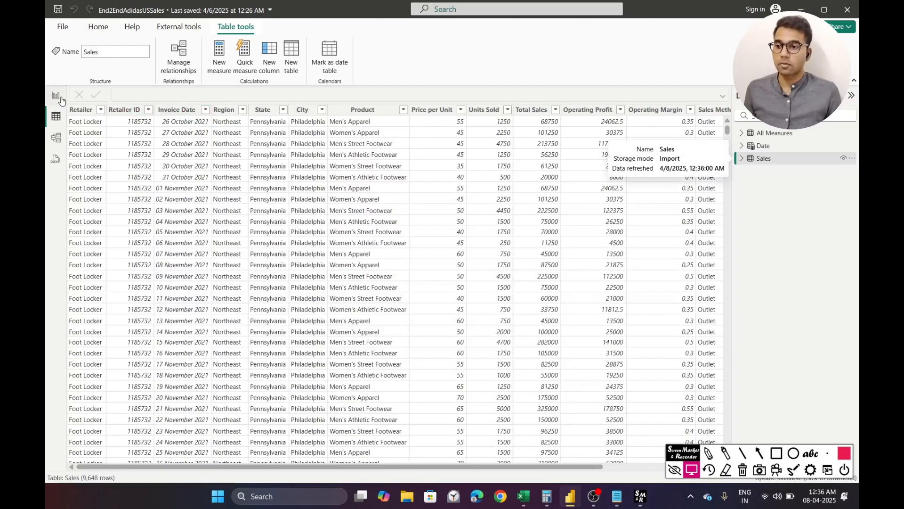
Step: Display the Date table's records and its formula in Table view
click(57, 96)
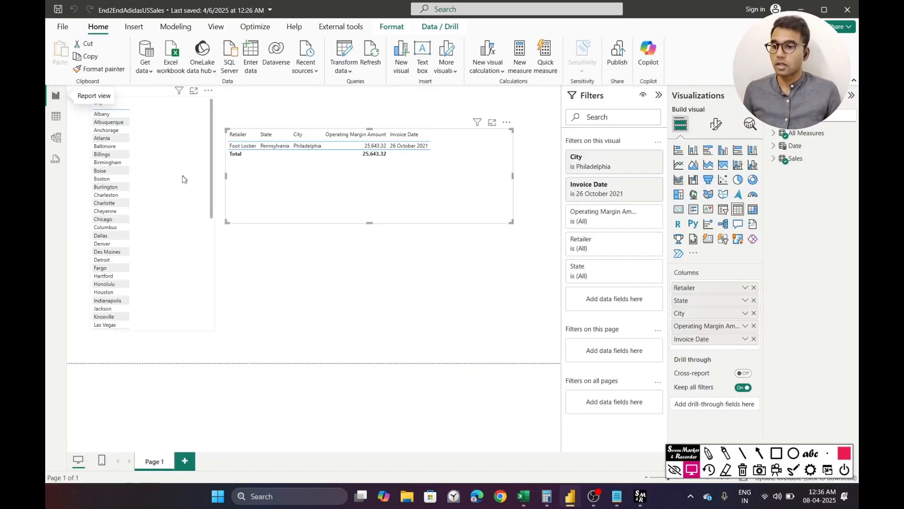
click(56, 116)
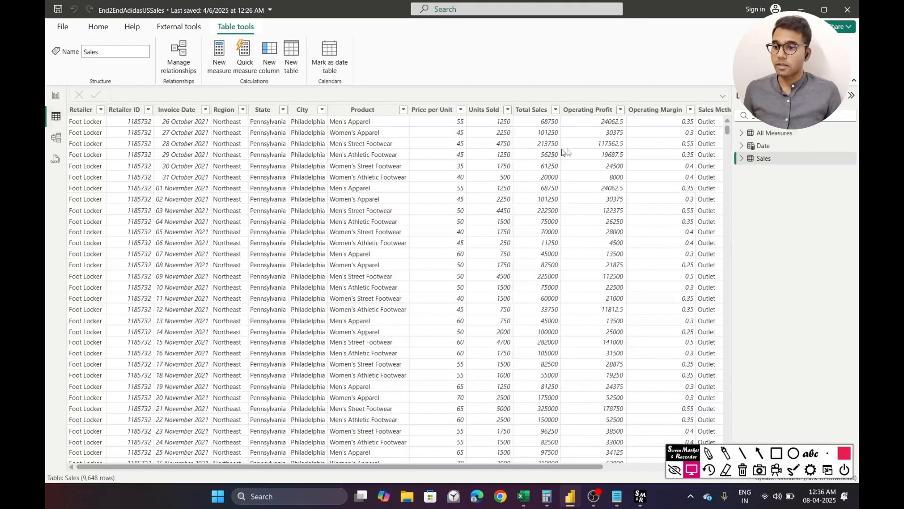
click(762, 146)
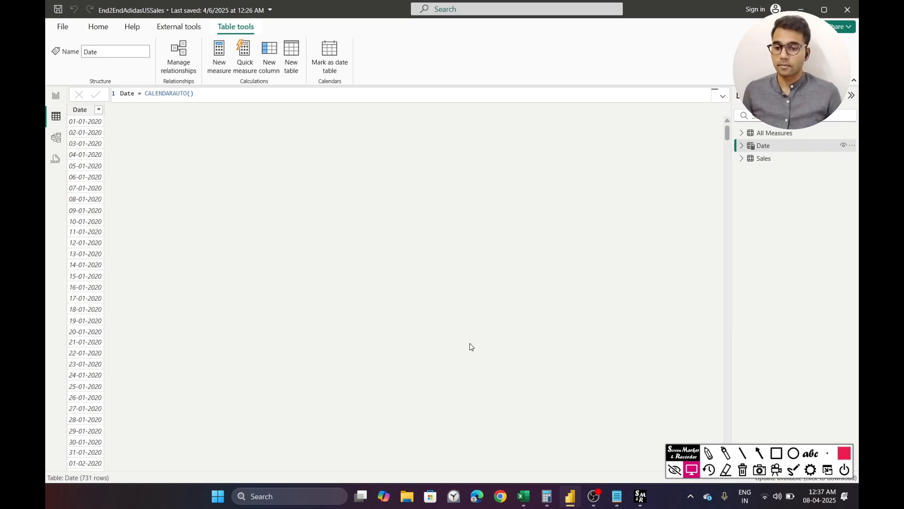
Step: Copy the ADDCOLUMNS expression without its ORDER BY line from the Notepad note and return to Power BI Desktop
click(608, 500)
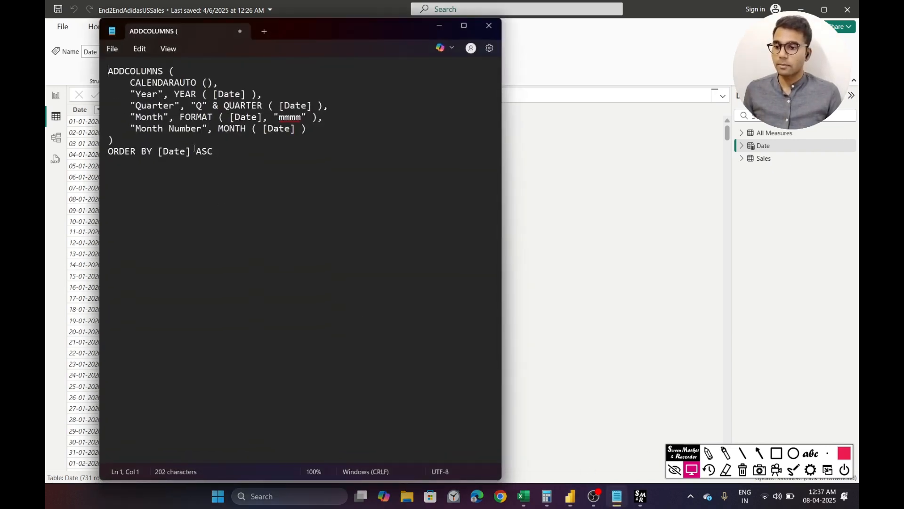
drag(116, 141, 100, 75)
click(437, 26)
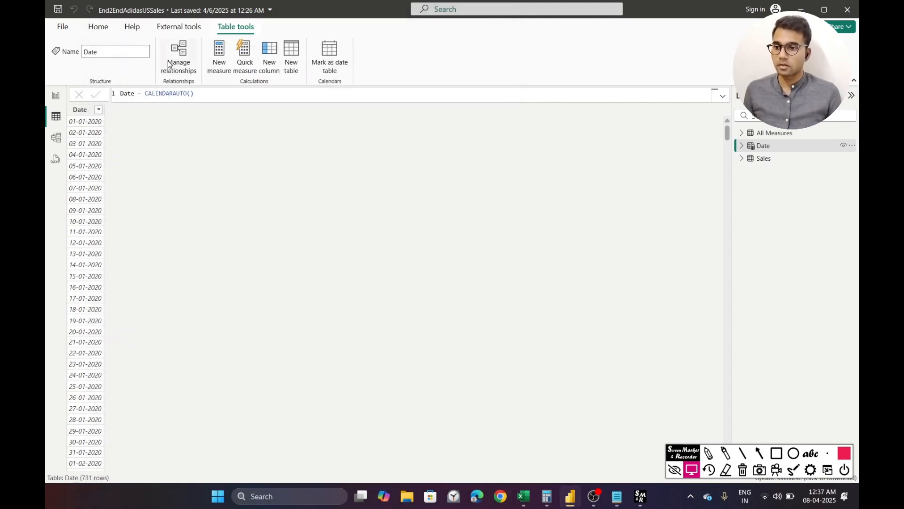
Step: Replace CALENDARAUTO() in the Date table formula with the copied ADDCOLUMNS expression, starting it on its own line below "Date ="
drag(145, 93, 194, 94)
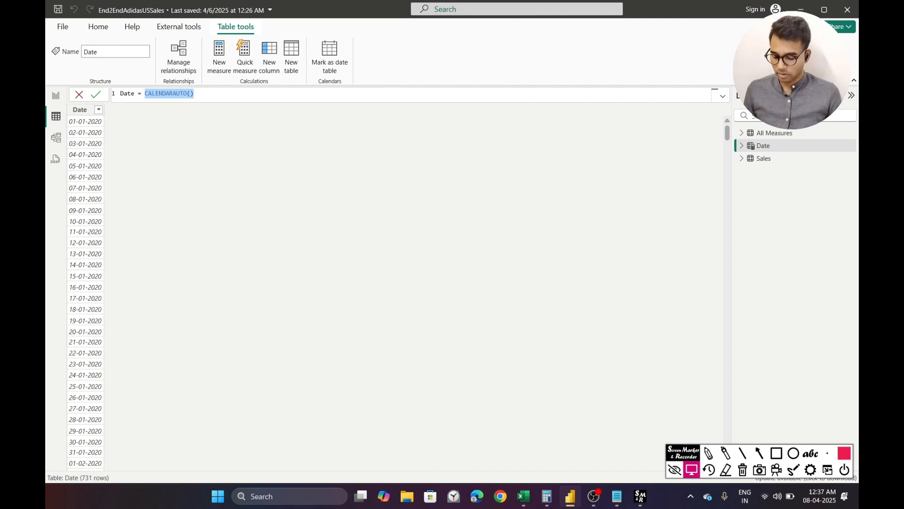
text(ADDCOLUMNS (     CALENDARAUTO(),     "Year", YEAR ( [Date] ),     "Quarter", "Q" & QUARTER ( [Date] ),     "Month", FORMAT ( [Date], "mmmm" ),     "Month Number", MONTH ( [Date] ) ))
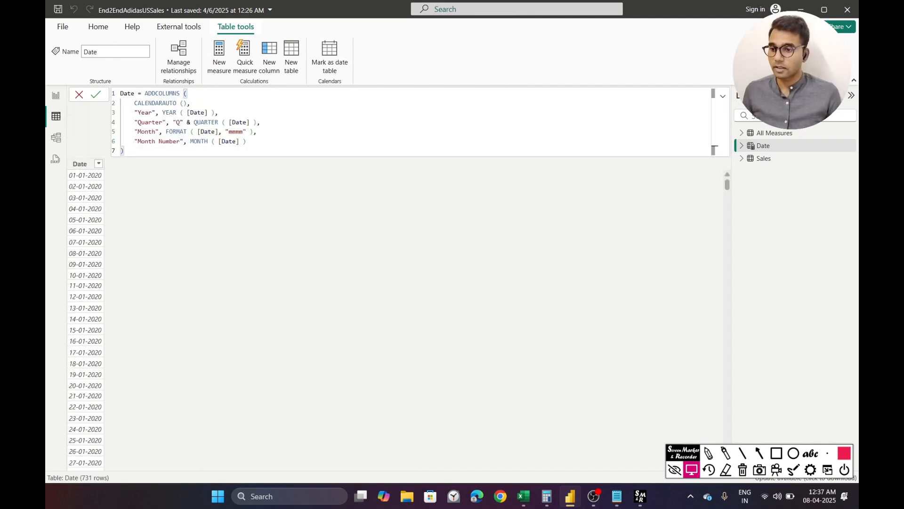
click(144, 93)
key(shift+Return)
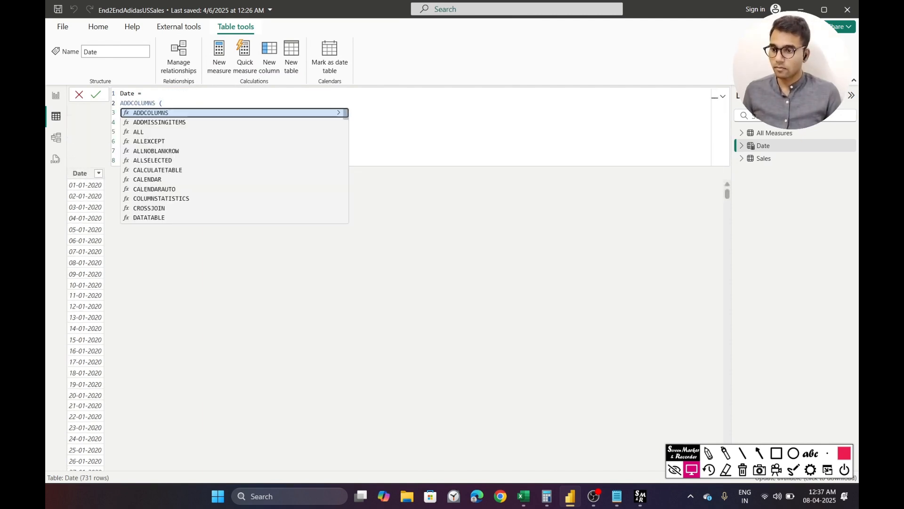
key(Escape)
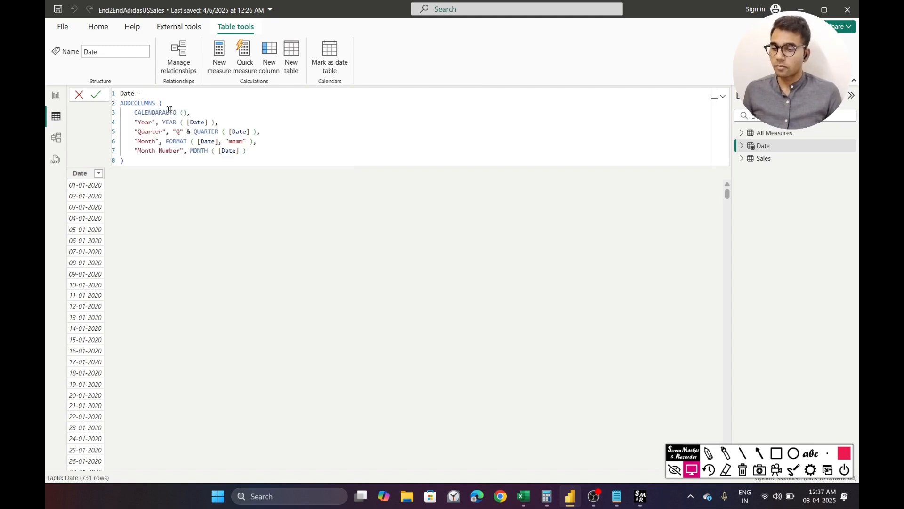
Step: Examine the CALENDARAUTO, Year, Quarter, Month and Month Number parts of the Date table formula
drag(191, 113, 135, 113)
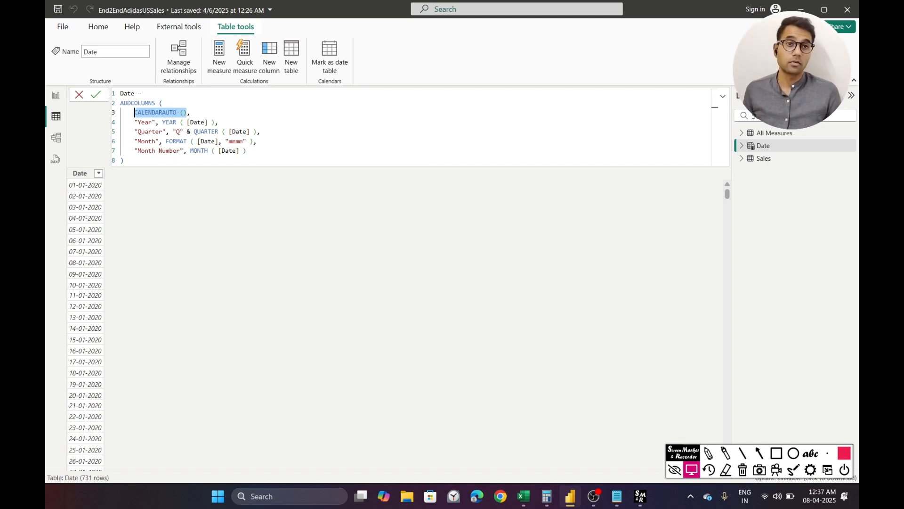
drag(134, 122, 177, 122)
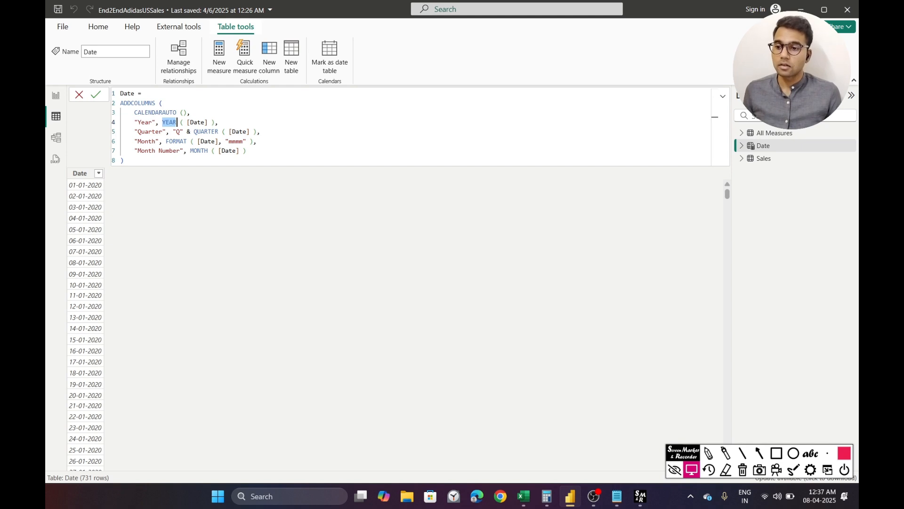
click(715, 121)
drag(187, 122, 208, 122)
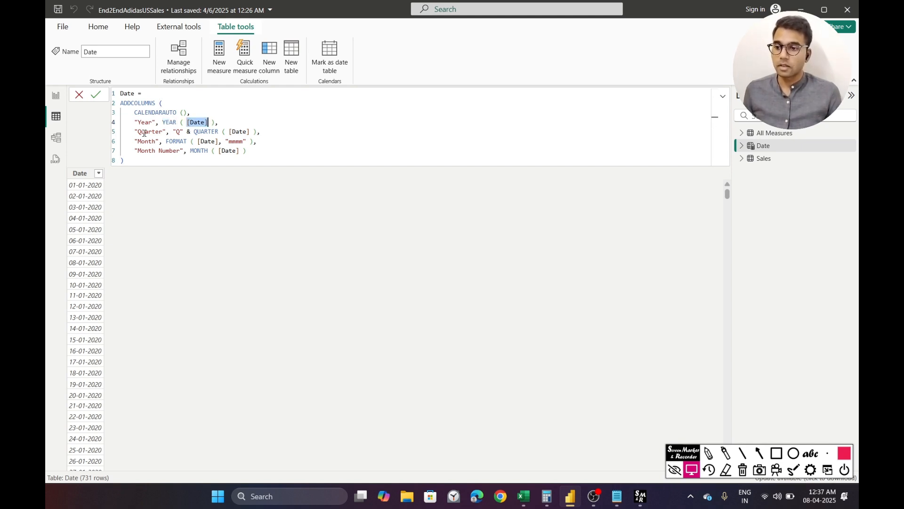
drag(135, 132, 166, 132)
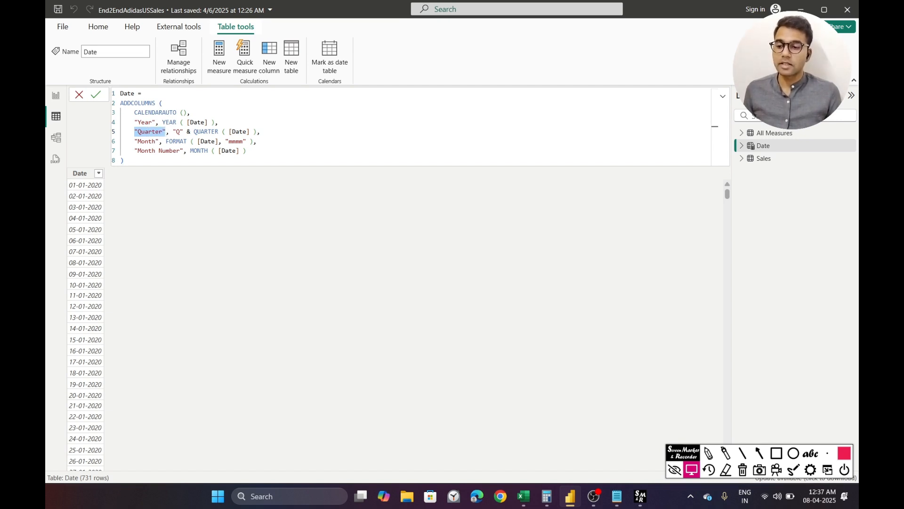
drag(172, 132, 218, 132)
drag(229, 132, 250, 132)
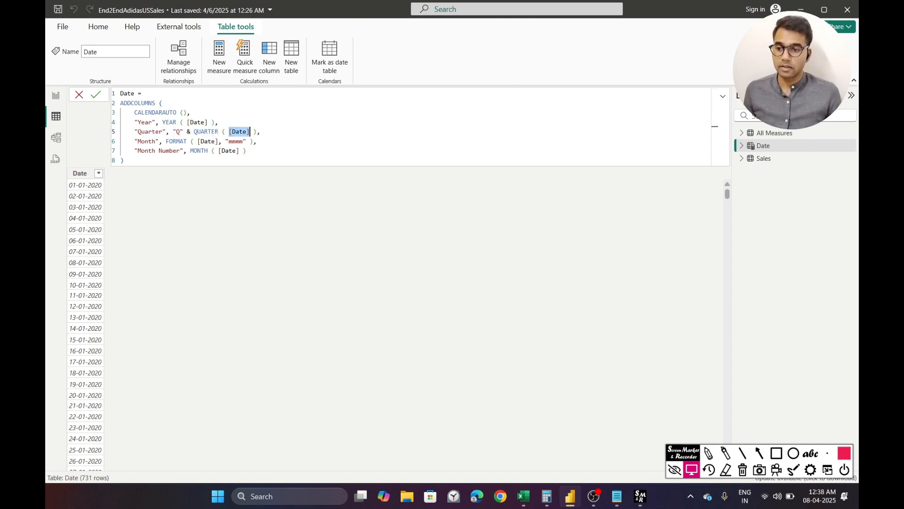
drag(134, 142, 160, 142)
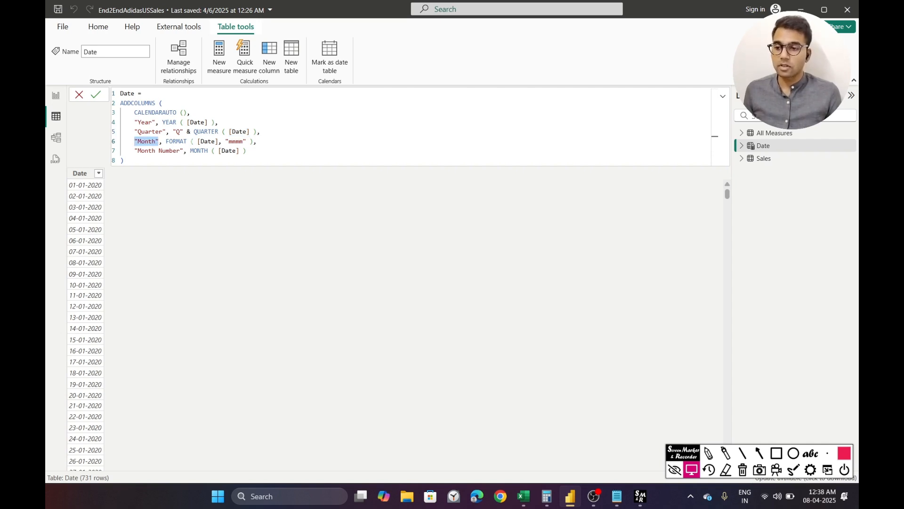
drag(195, 141, 217, 142)
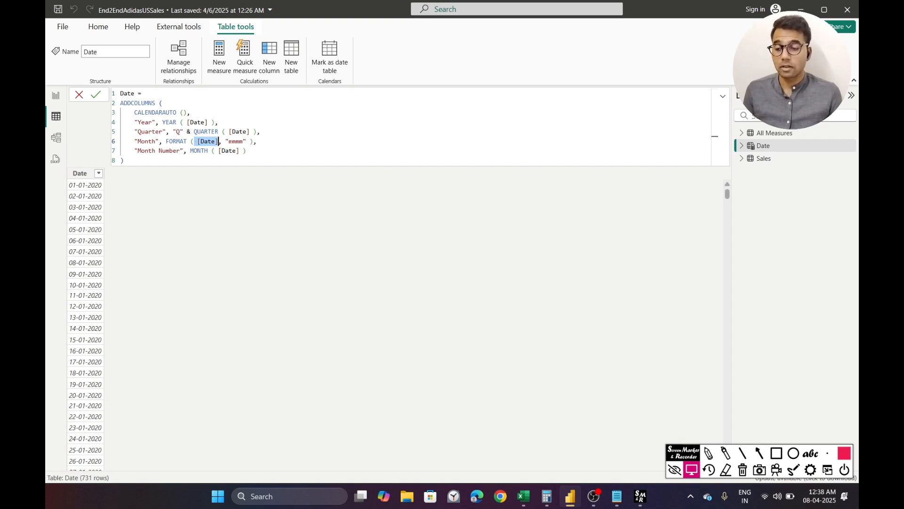
double_click(236, 141)
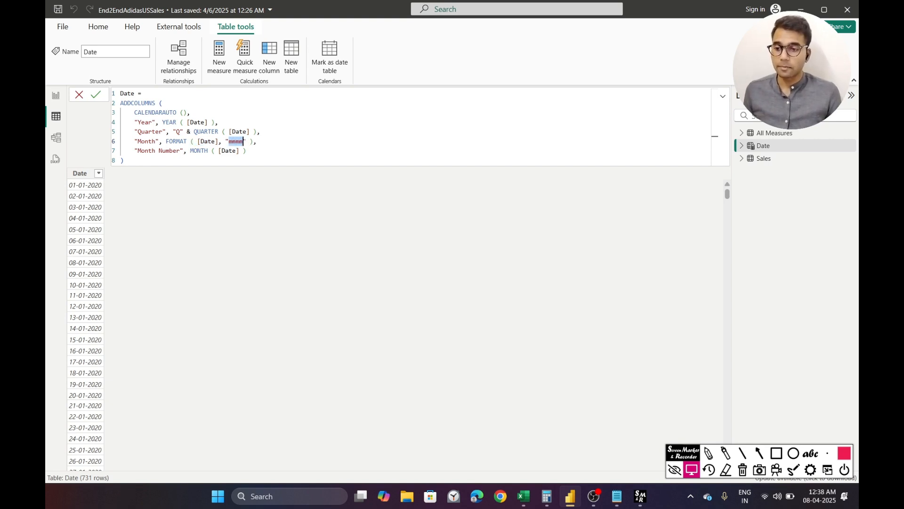
drag(137, 150, 177, 151)
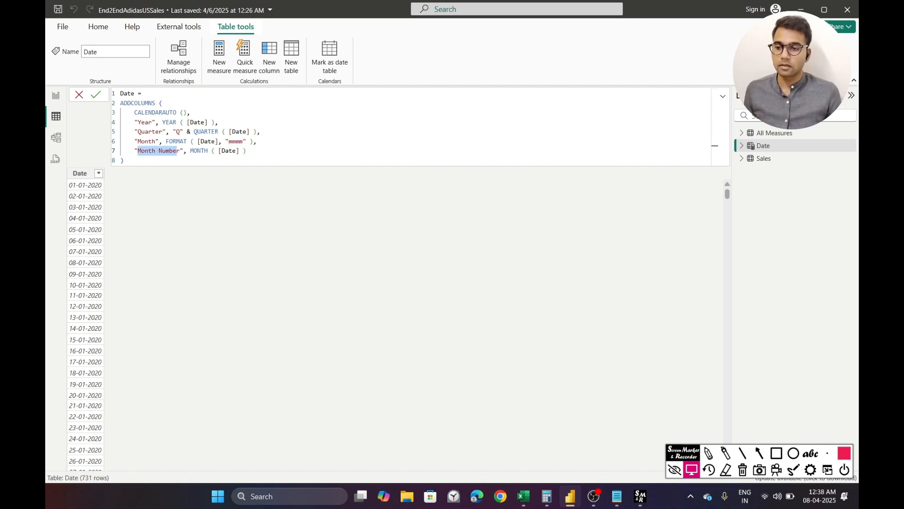
Step: Set the Month column's format string to "mmm", commit the Date table formula and review the resulting rows
drag(190, 151, 244, 141)
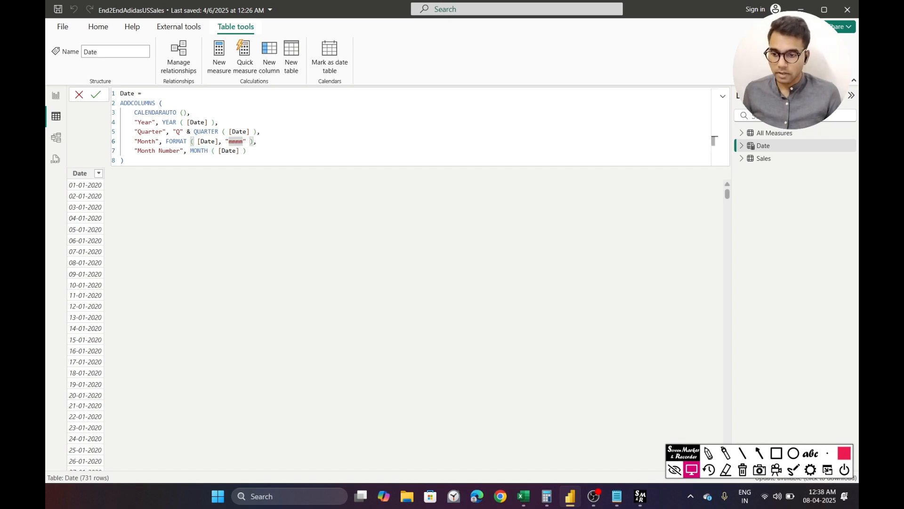
text(mmm)
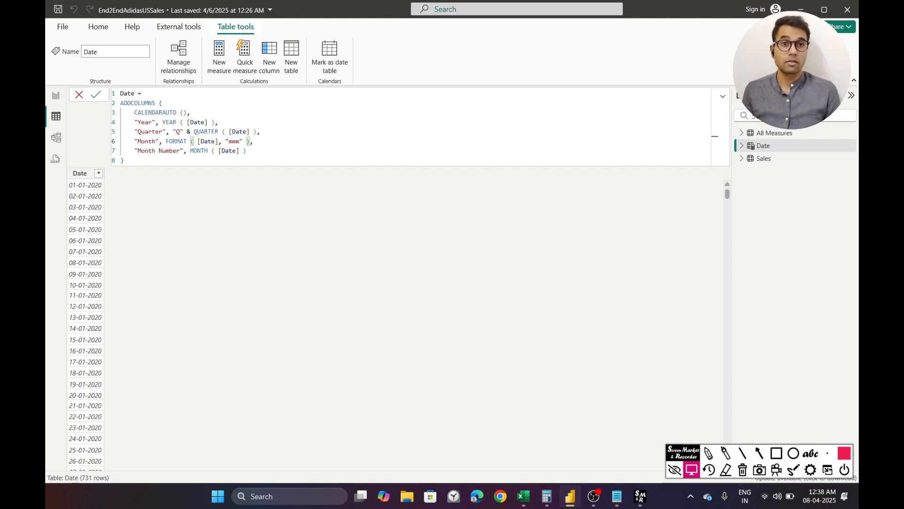
key(Return)
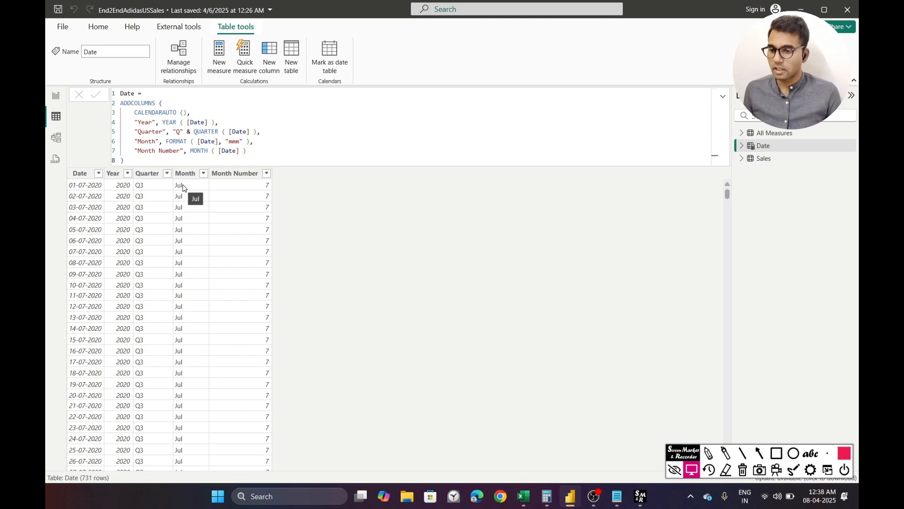
scroll(184, 235, down, 20)
scroll(185, 237, down, 20)
scroll(185, 238, down, 20)
scroll(185, 238, down, 5)
scroll(185, 237, up, 20)
scroll(185, 238, up, 20)
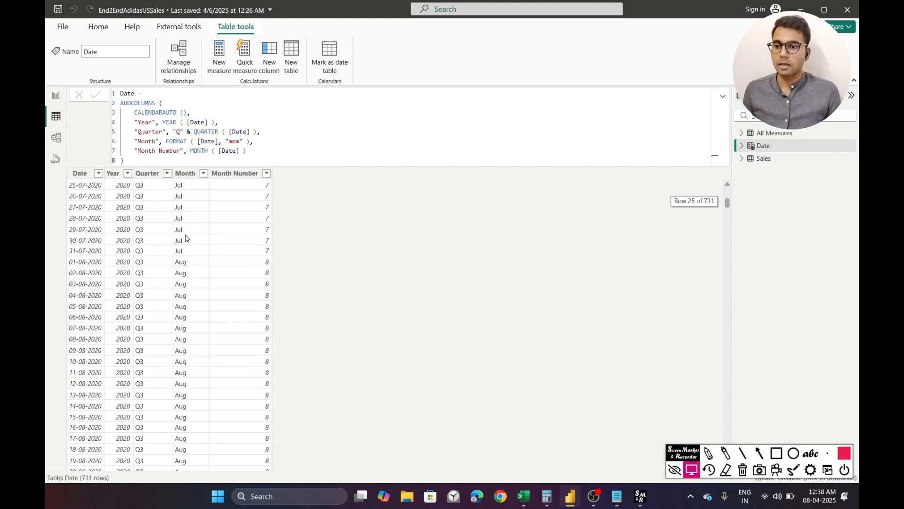
Step: Set the Month column's format string to "mmmm", commit the Date table formula and review the month names in the rows
click(239, 142)
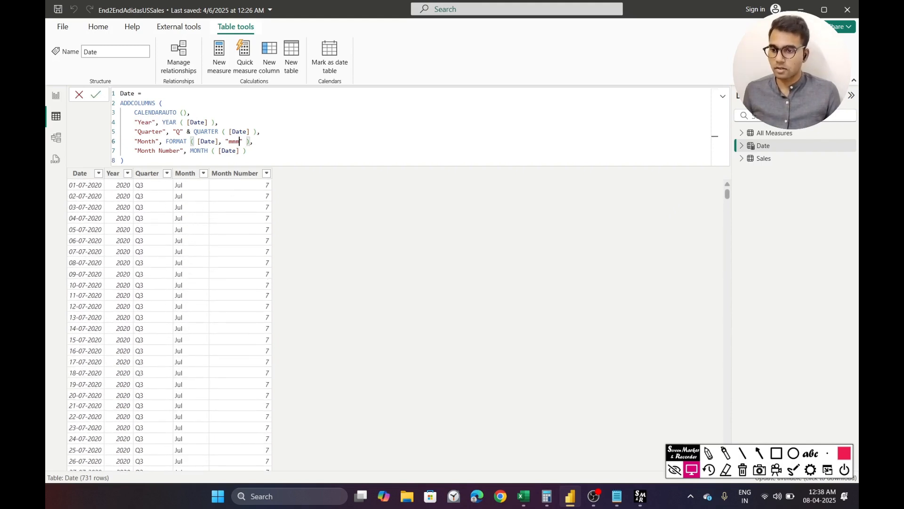
text(M)
key(BackSpace)
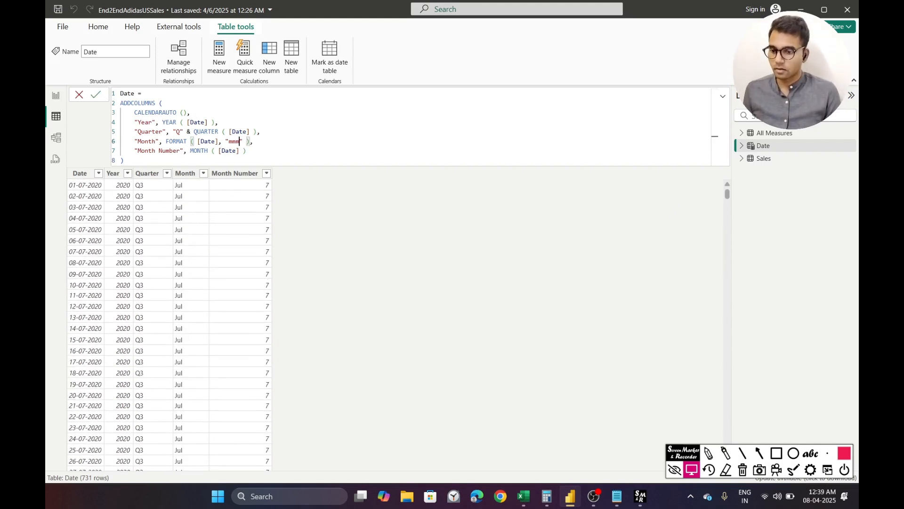
text(m)
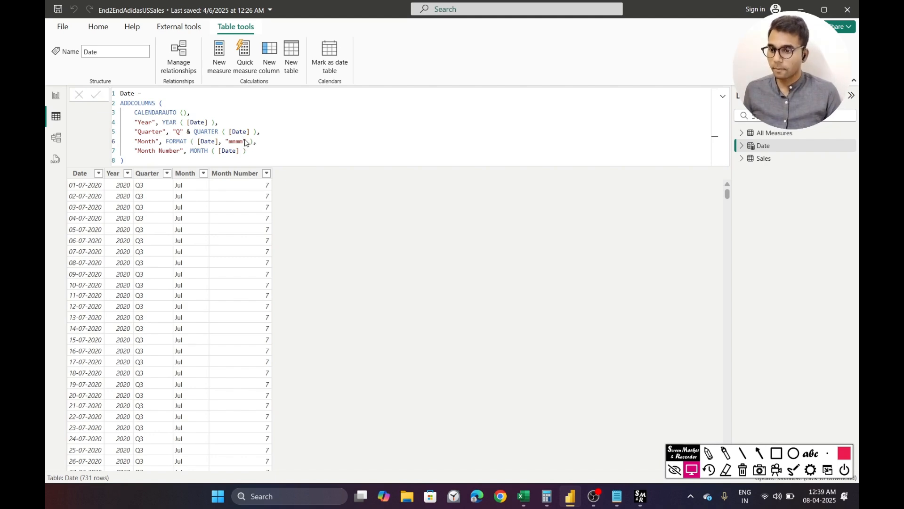
key(Return)
scroll(201, 212, down, 10)
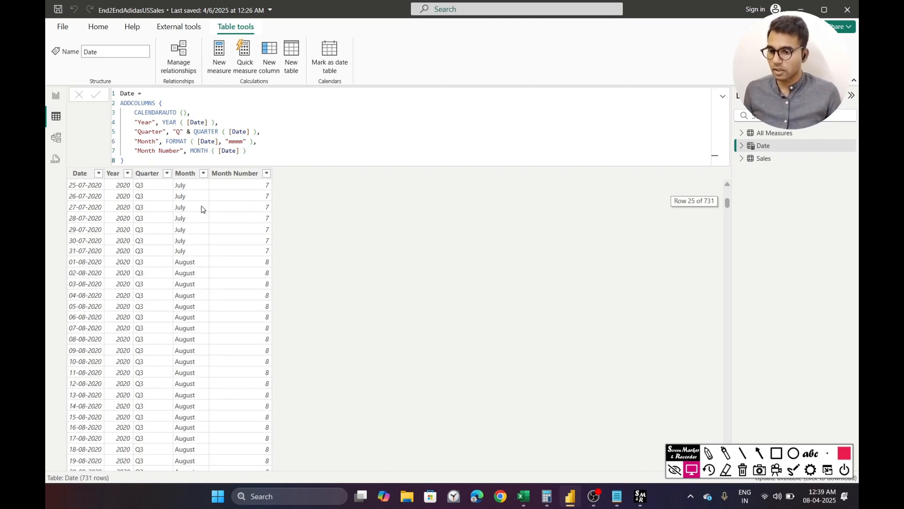
scroll(198, 251, down, 5)
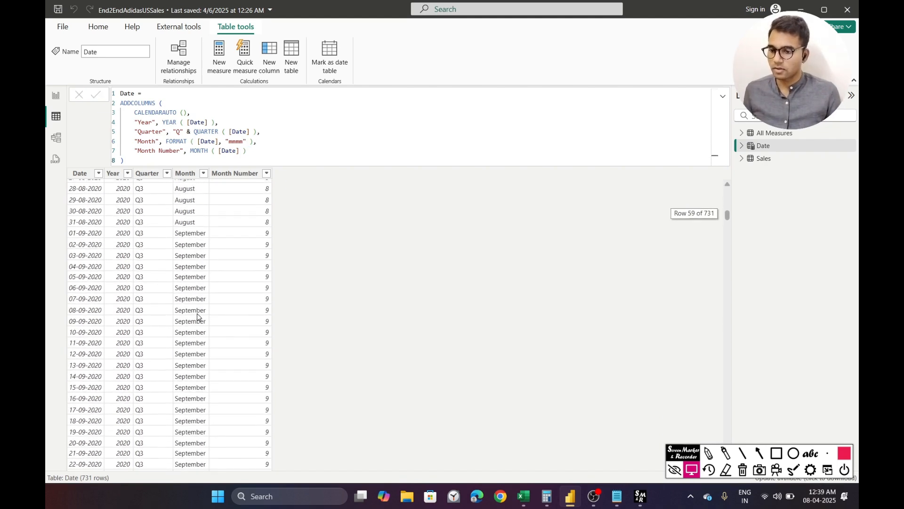
scroll(198, 300, up, 15)
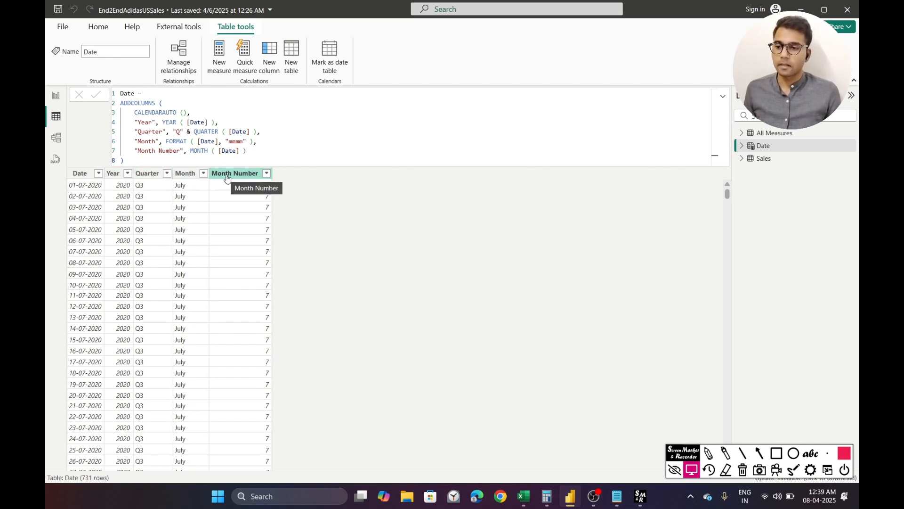
Step: Add a further column named "Year, Month" on a new line after Month Number in the Date table's ADDCOLUMNS formula
click(246, 151)
text(,)
key(Return)
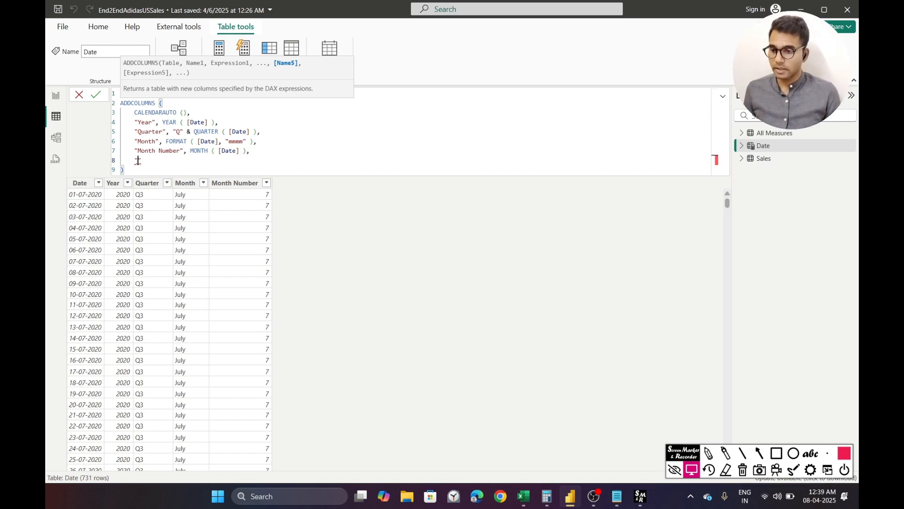
text(MOn)
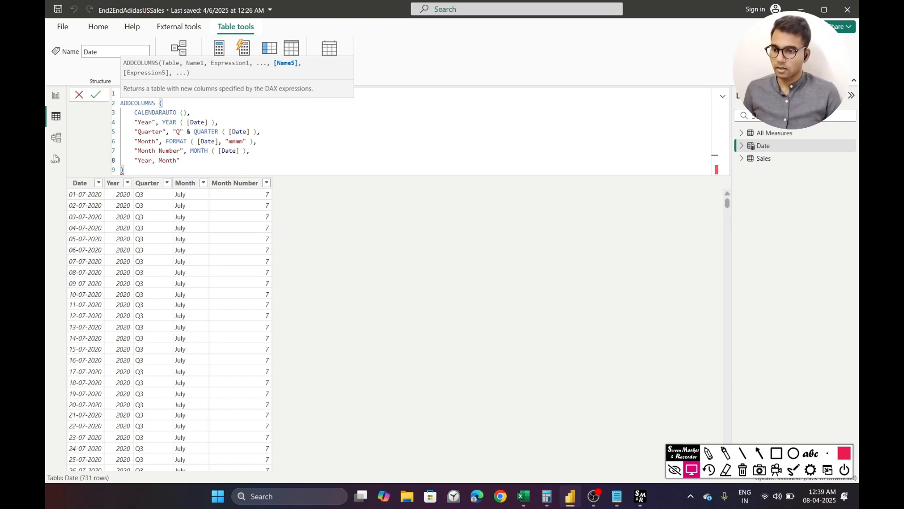
text(, )
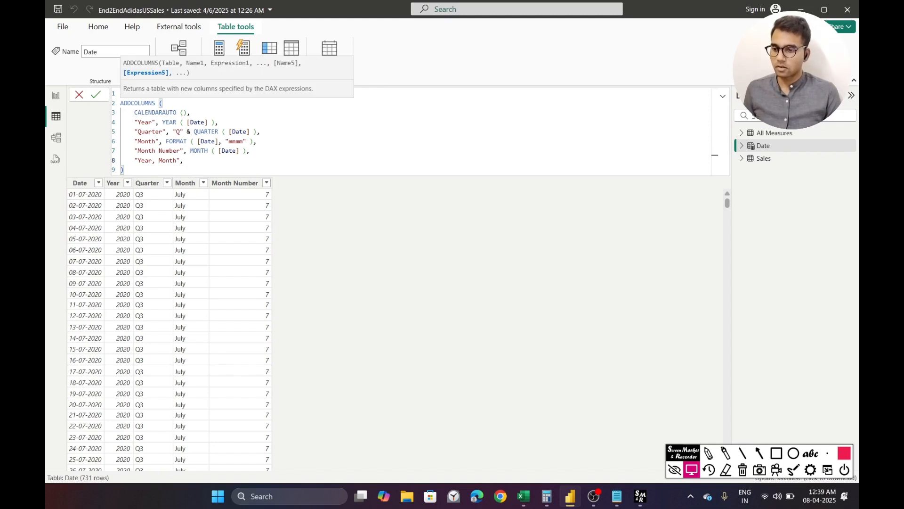
Step: Begin the "Year, Month" column expression with YEAR([Date])
text(YEAR(D)
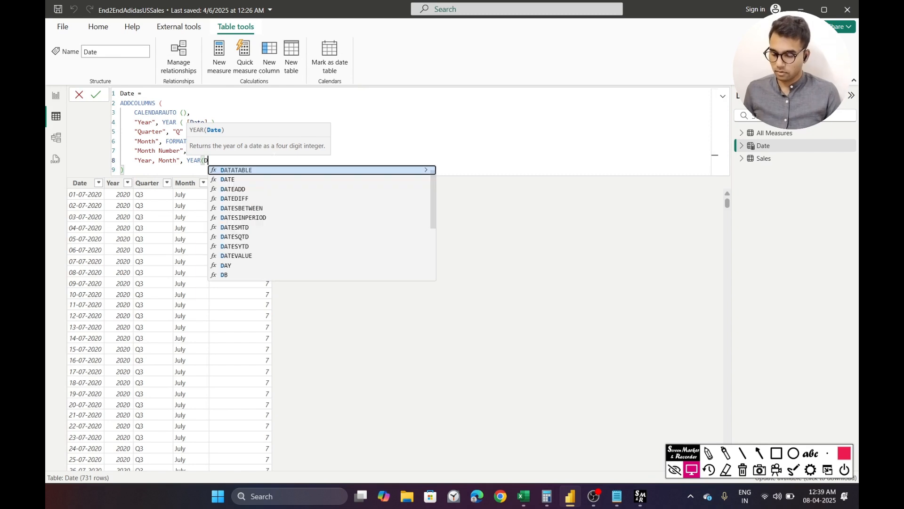
key(Escape)
key(Escape)
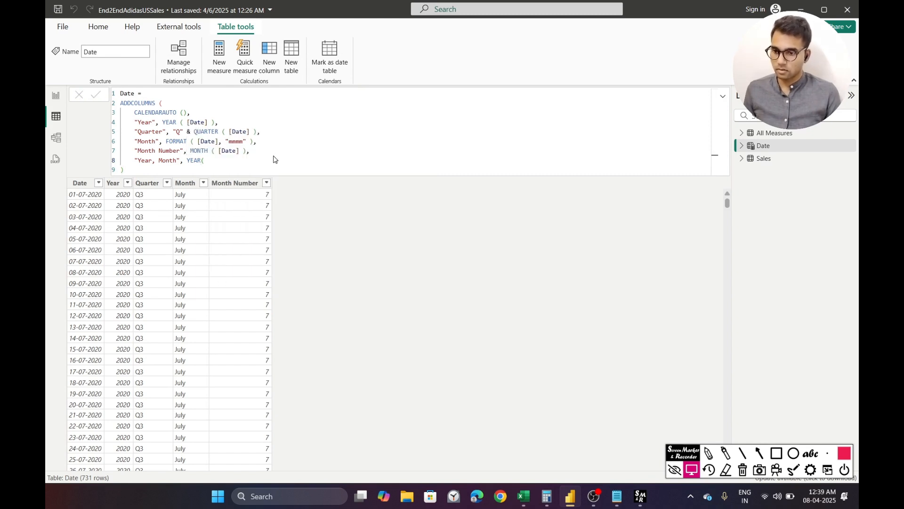
click(225, 166)
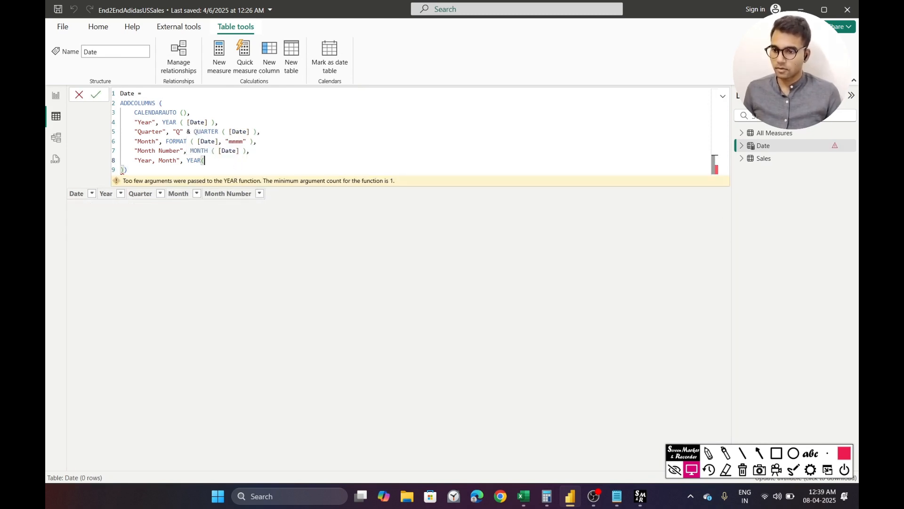
text([Date]) )
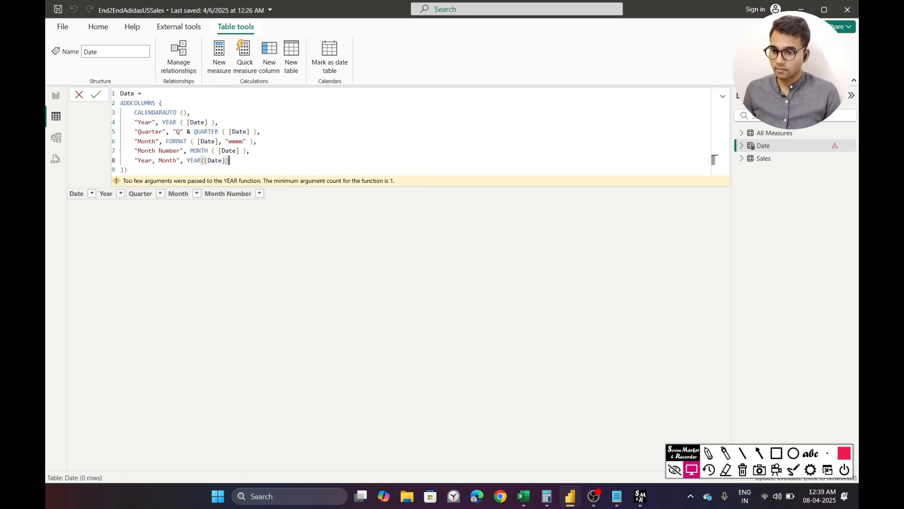
Step: Append & "," & MONTH([Date]) to the "Year, Month" expression and try to commit the Date table formula
text(& ")
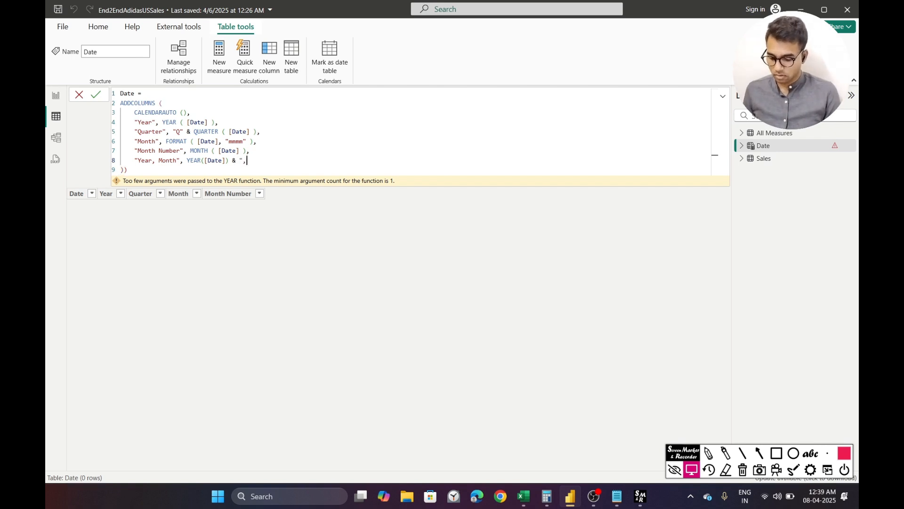
text(,")
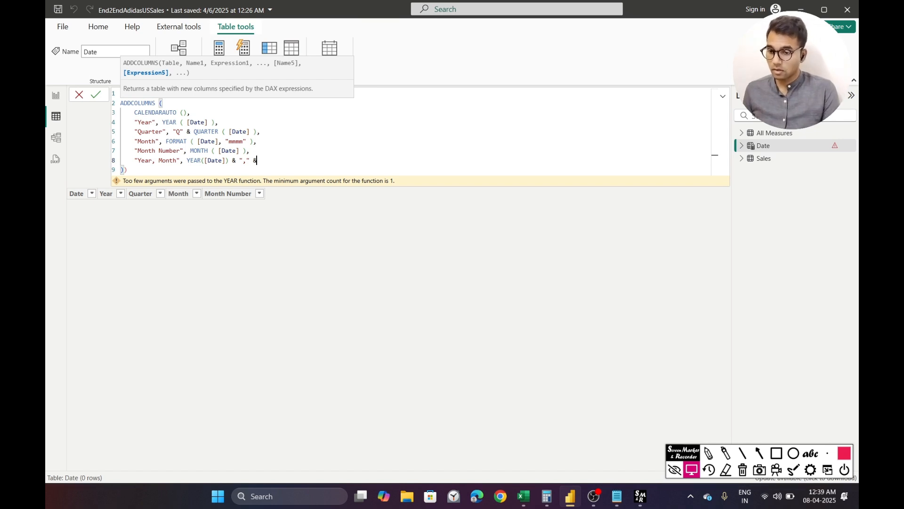
text( &)
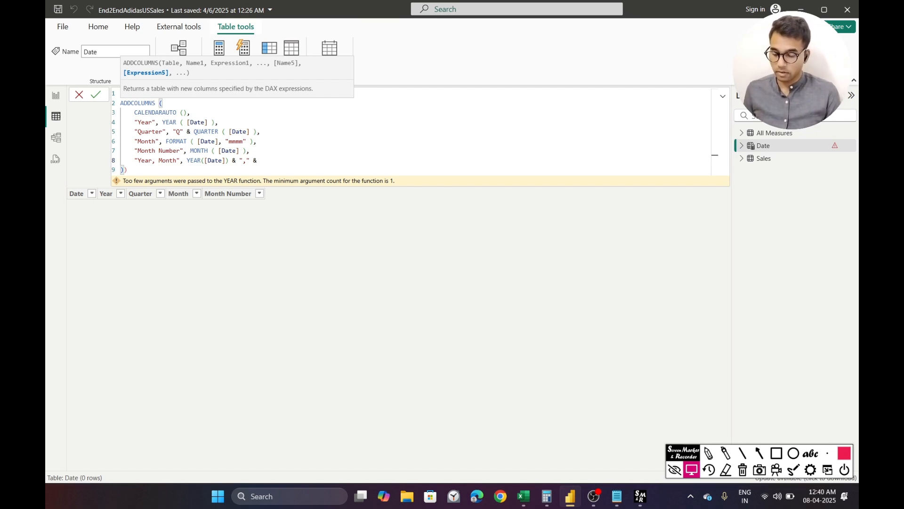
text( Mon)
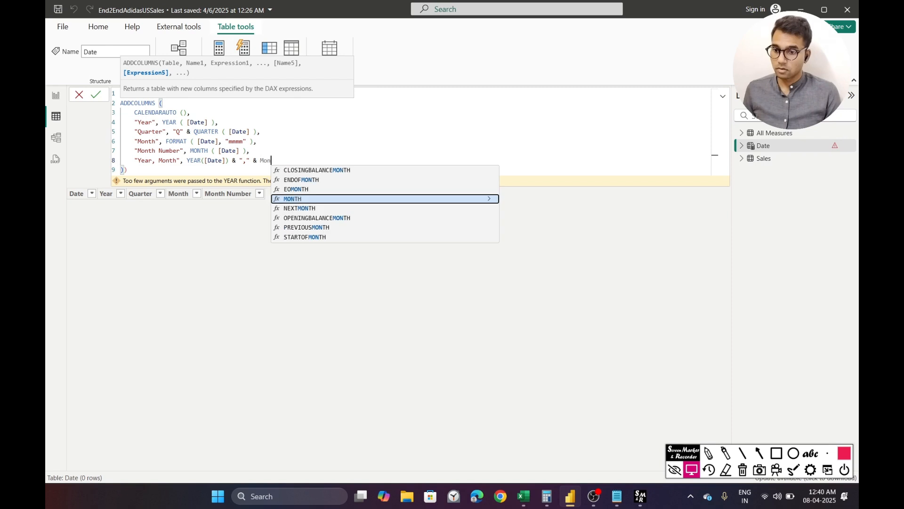
key(Tab)
text(()
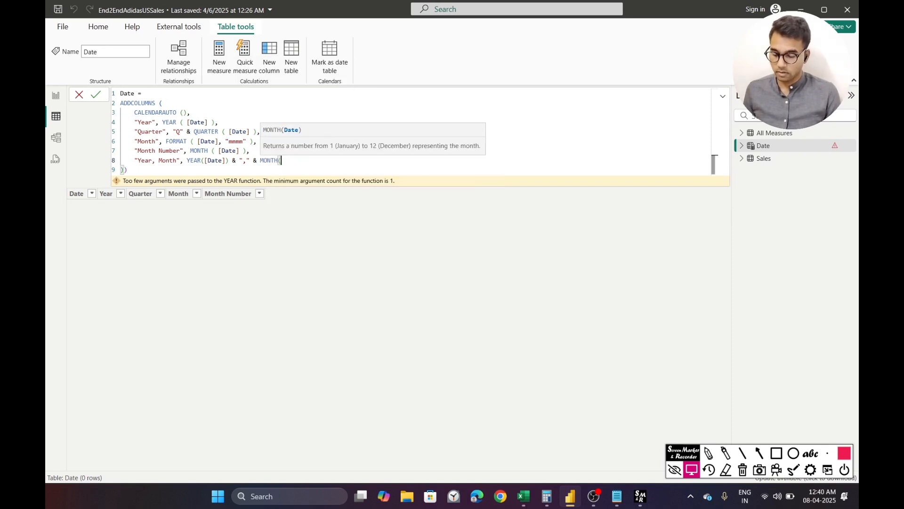
text([Da)
key(Tab)
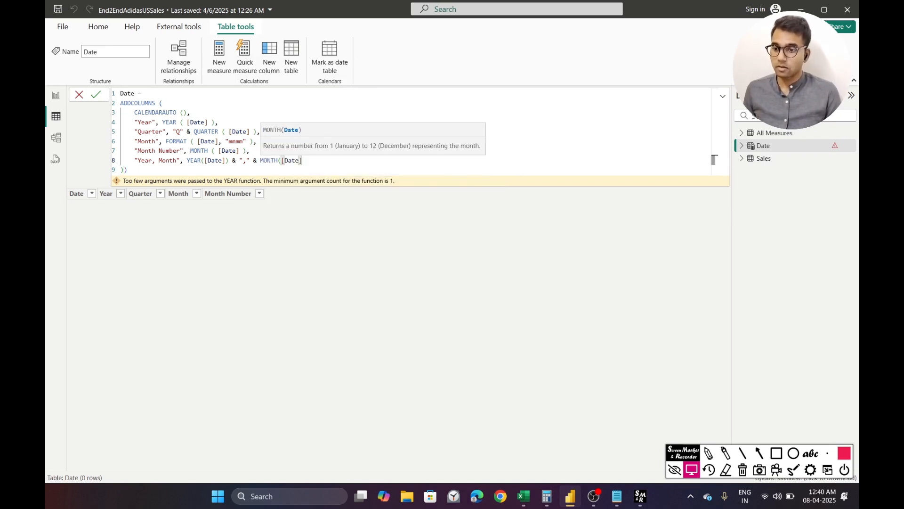
text())
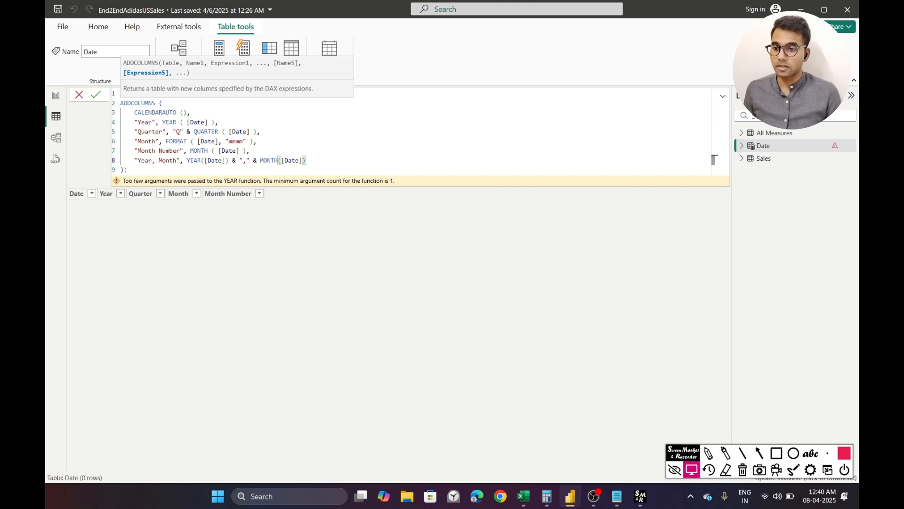
key(Return)
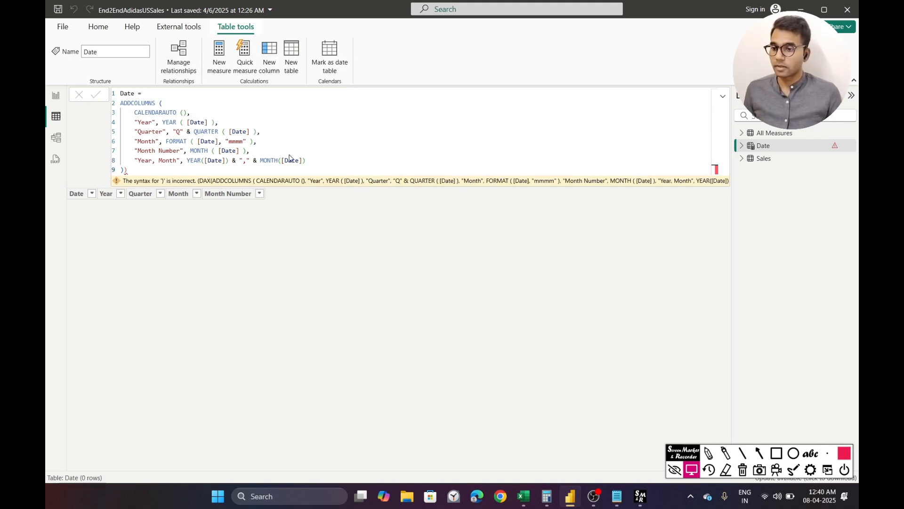
Step: Delete the extra closing parenthesis on the formula's last line and commit the Date table formula
click(144, 173)
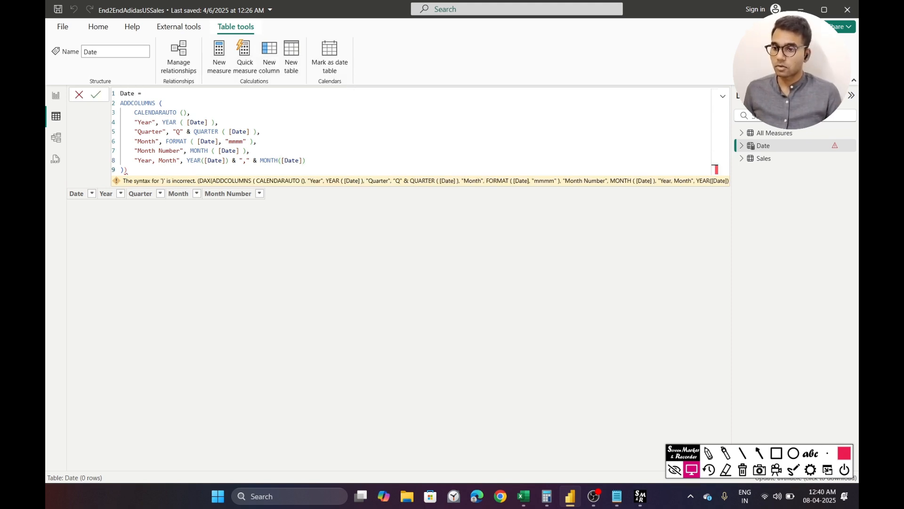
key(BackSpace)
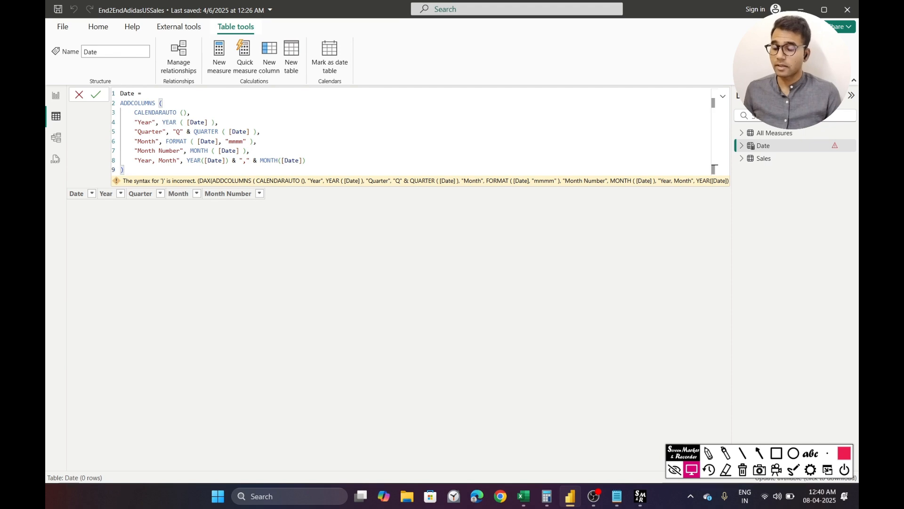
key(Return)
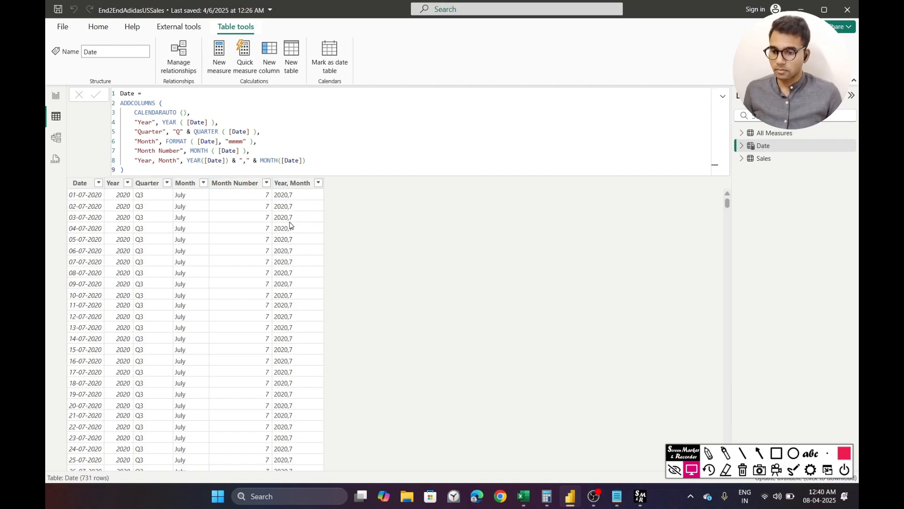
Step: Change the Year, Month column's data type to Date, accept the data type change and refresh the calculated objects
click(299, 187)
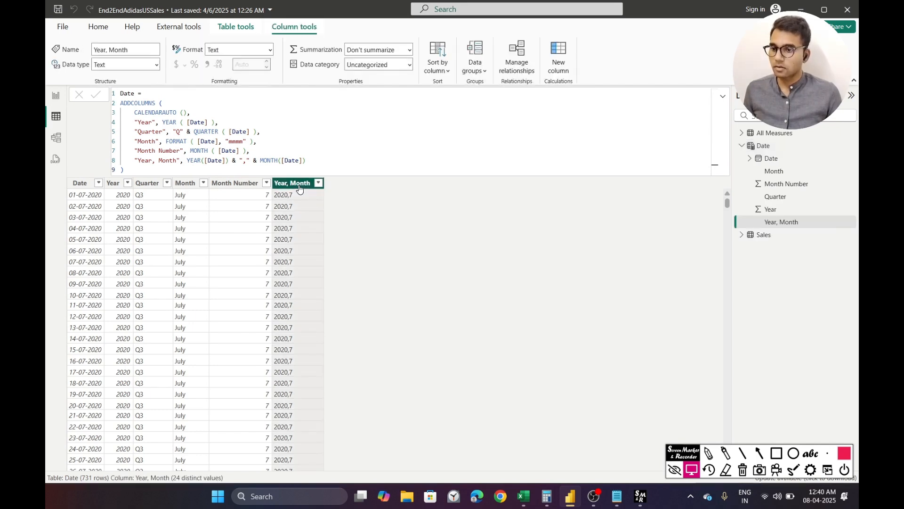
click(157, 65)
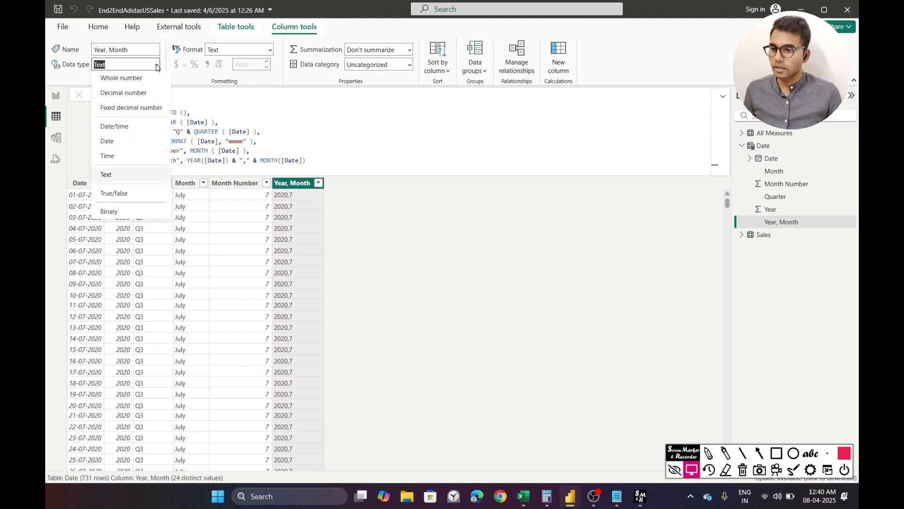
click(127, 143)
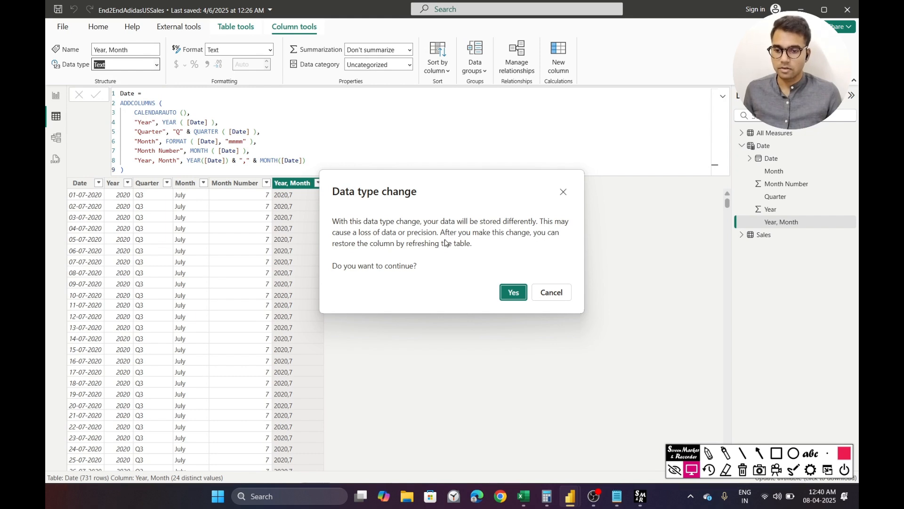
click(514, 292)
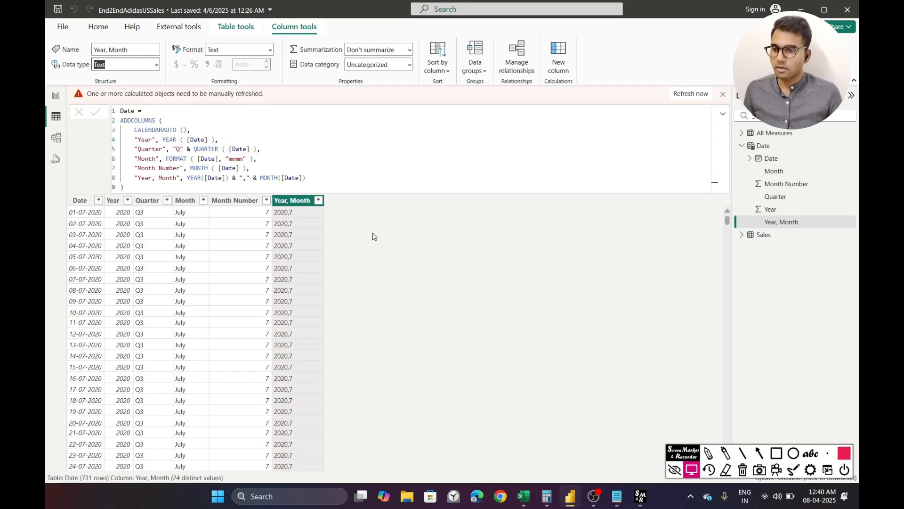
click(692, 94)
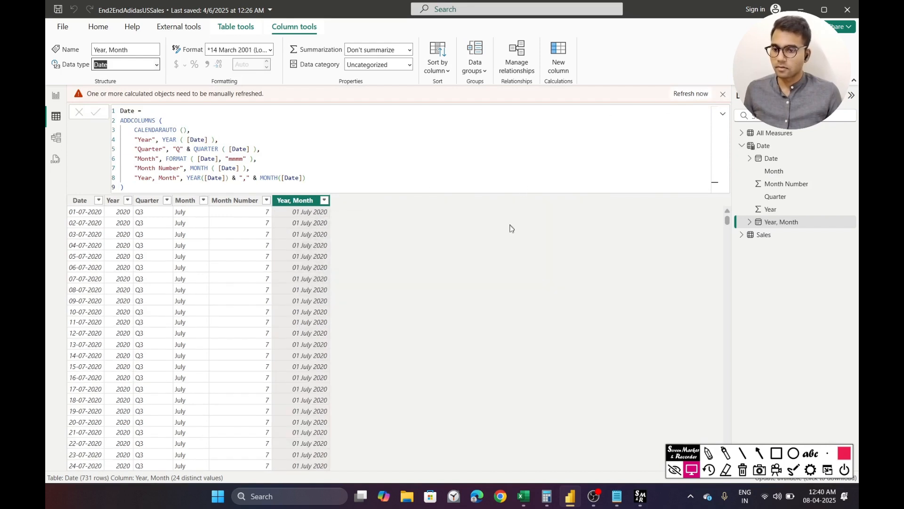
click(691, 93)
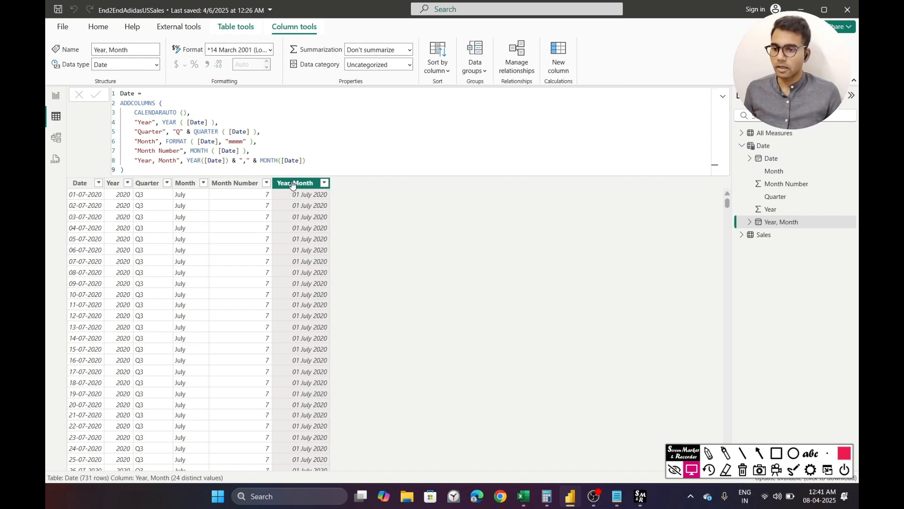
Step: Set the Year, Month column's display format to "March, 2001 (mmmm, yyyy)"
click(271, 50)
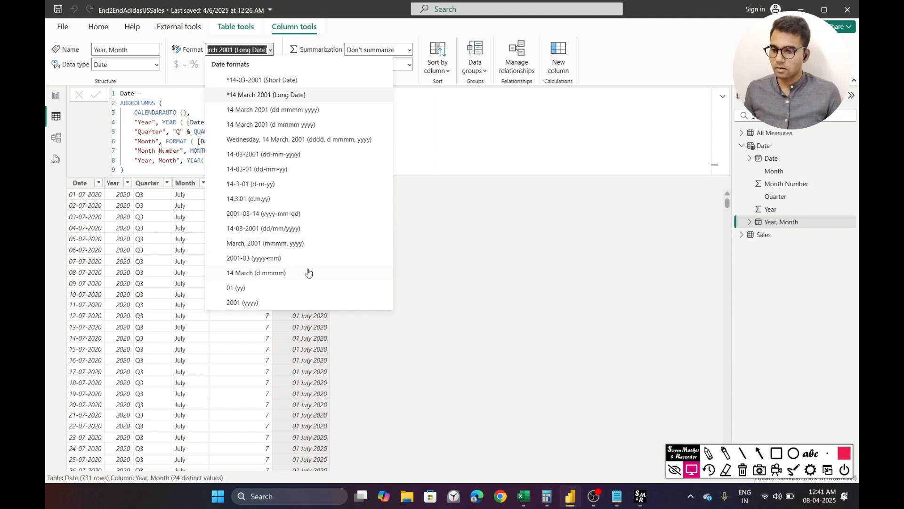
click(462, 286)
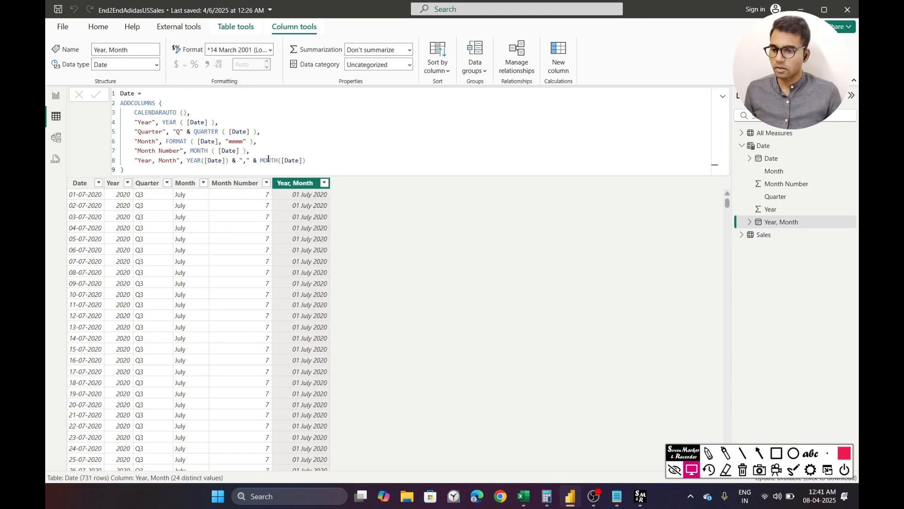
click(268, 50)
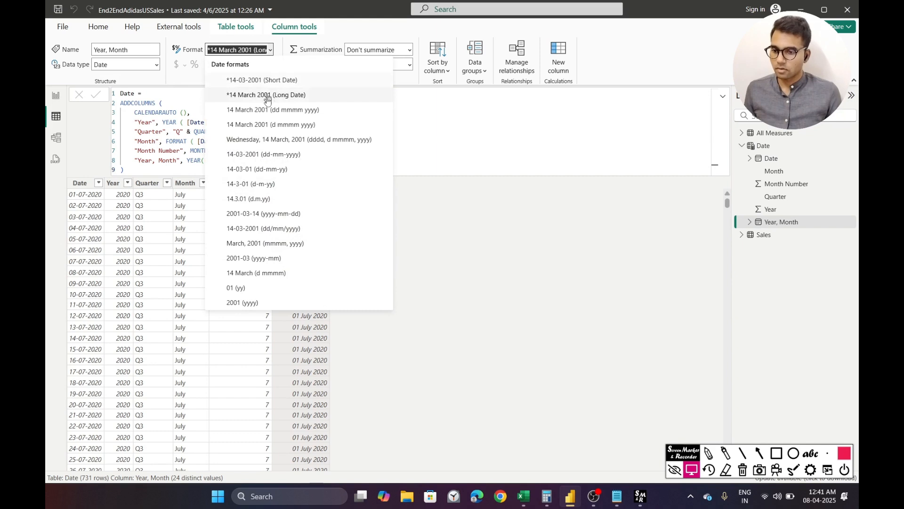
click(285, 245)
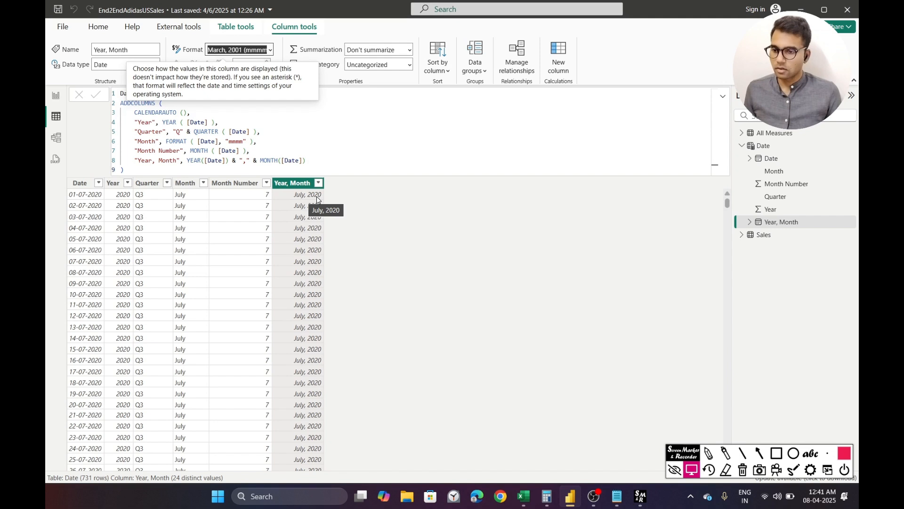
Step: Try the custom format "yyyy,mmm" on the Year, Month column
click(272, 50)
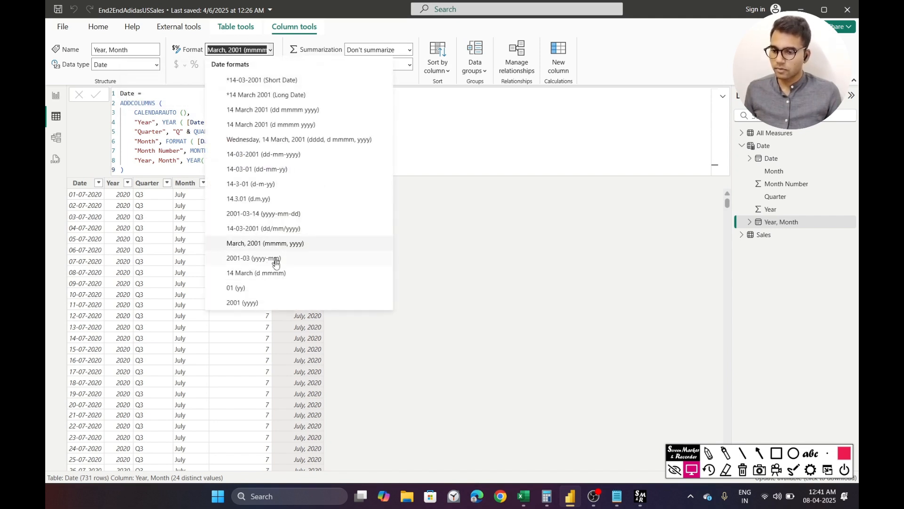
click(380, 194)
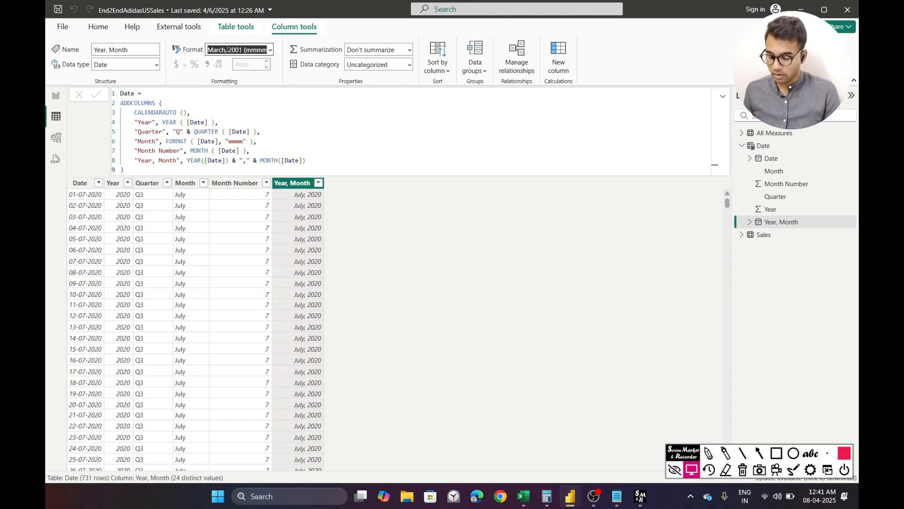
text(yyyy)
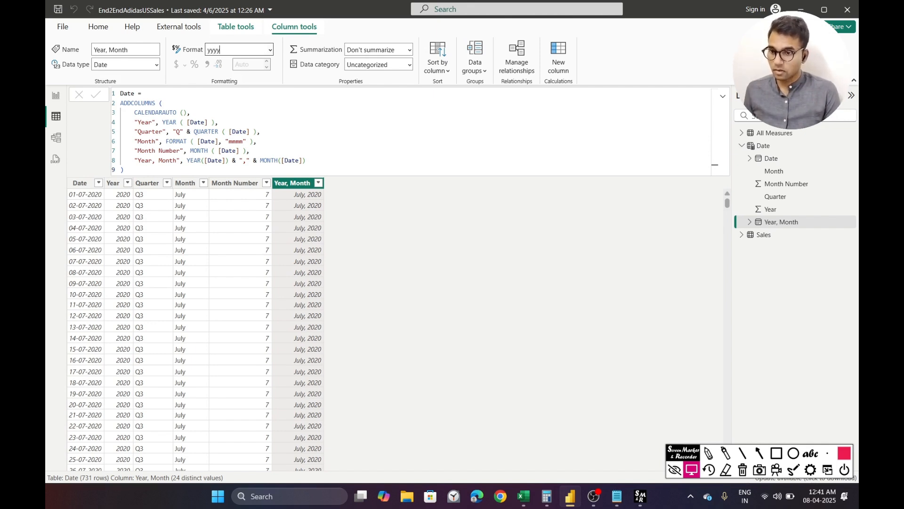
text(,)
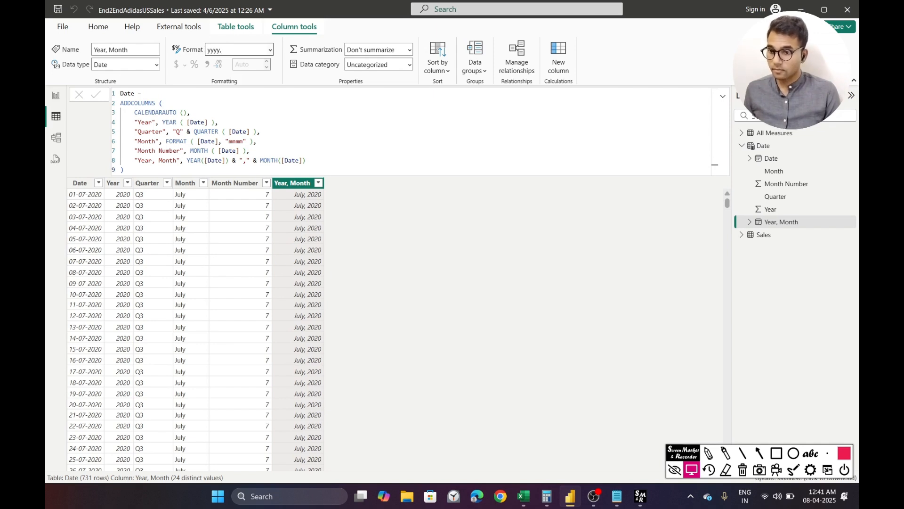
key(Return)
Step: Switch the Year, Month column from the custom format back to "March, 2001 (mmmm, yyyy)"
click(226, 51)
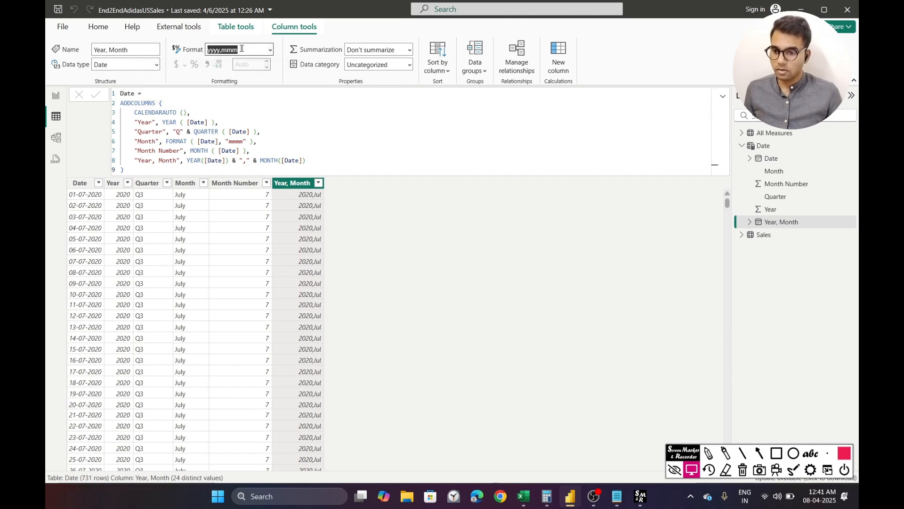
click(269, 50)
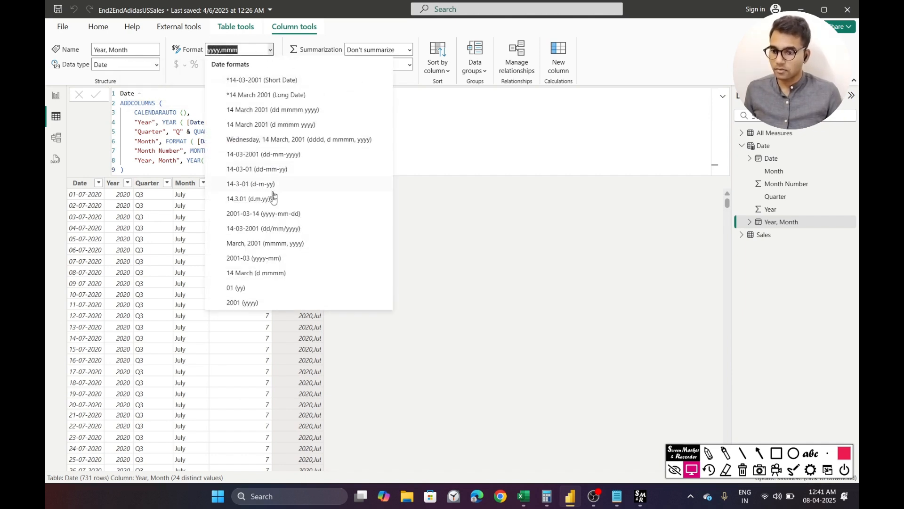
click(277, 250)
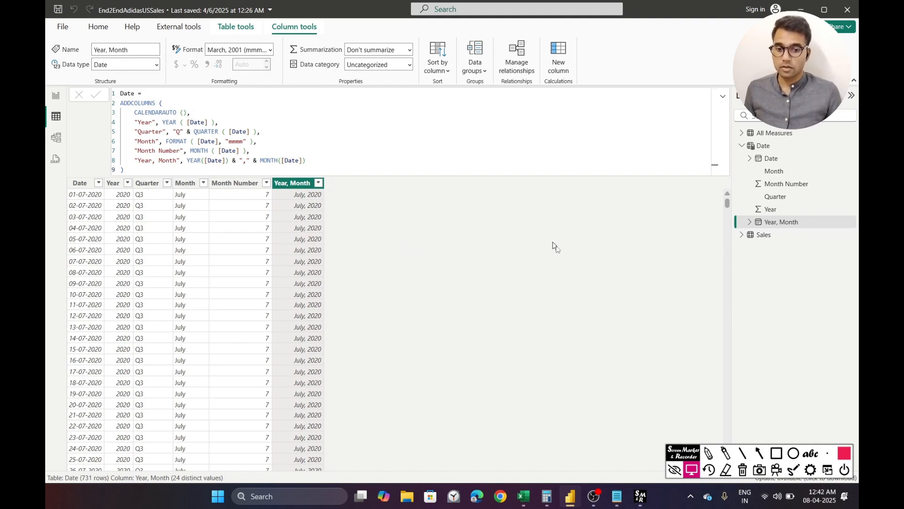
Step: Look over the report page and display the Sales table's data to examine its columns
click(57, 96)
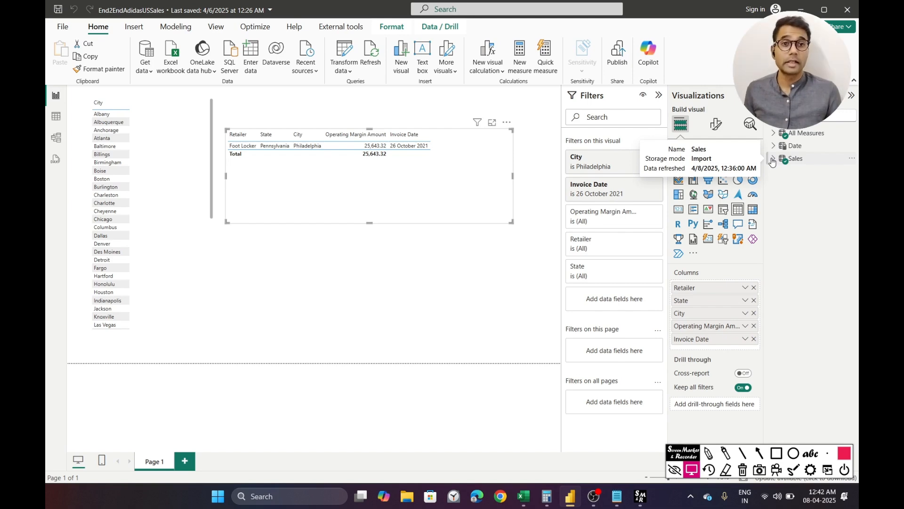
click(56, 116)
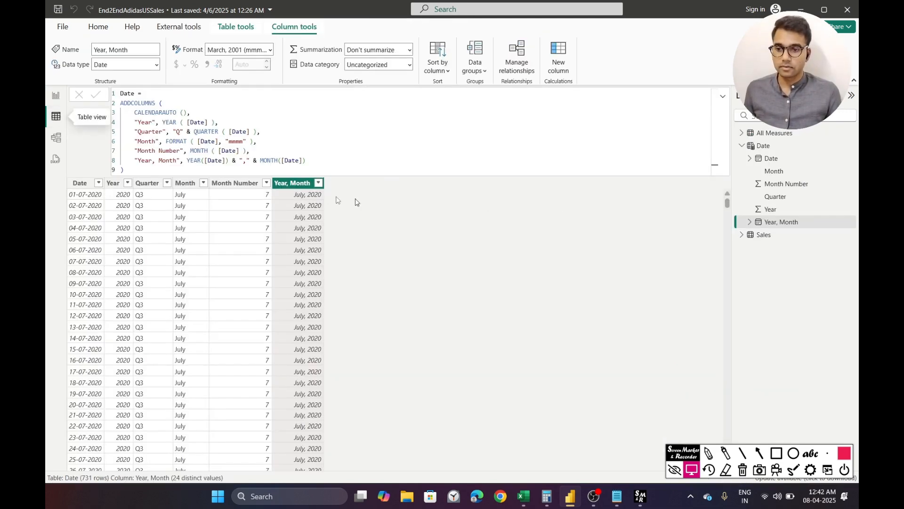
click(763, 235)
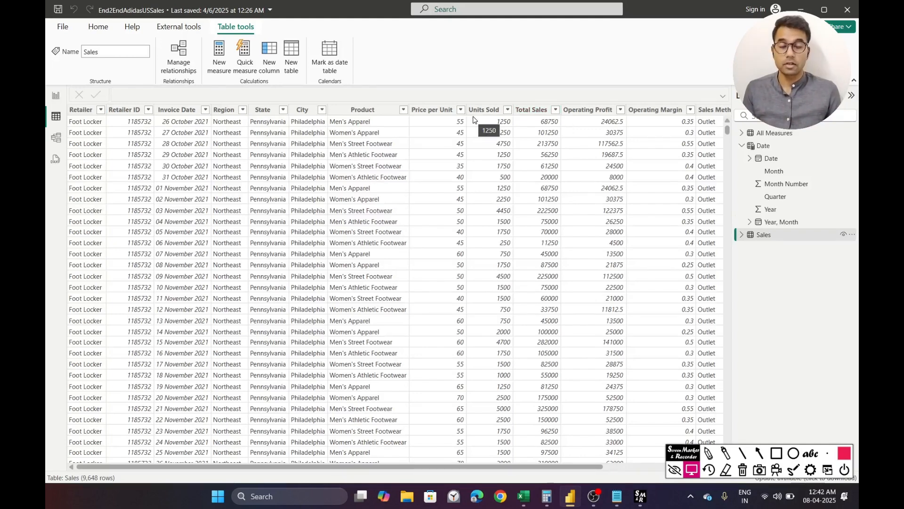
Step: Examine the relationship between the Sales and Date tables in the model, and return to the Date table's data
click(55, 95)
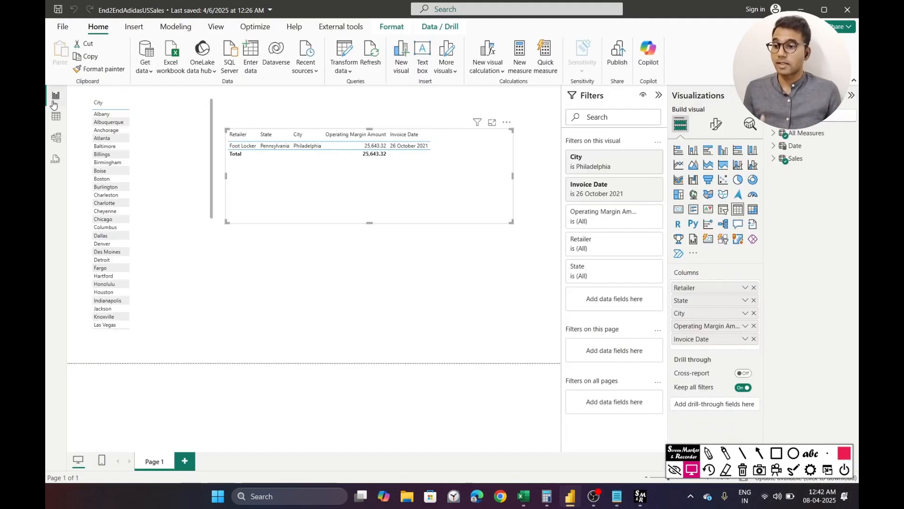
click(57, 144)
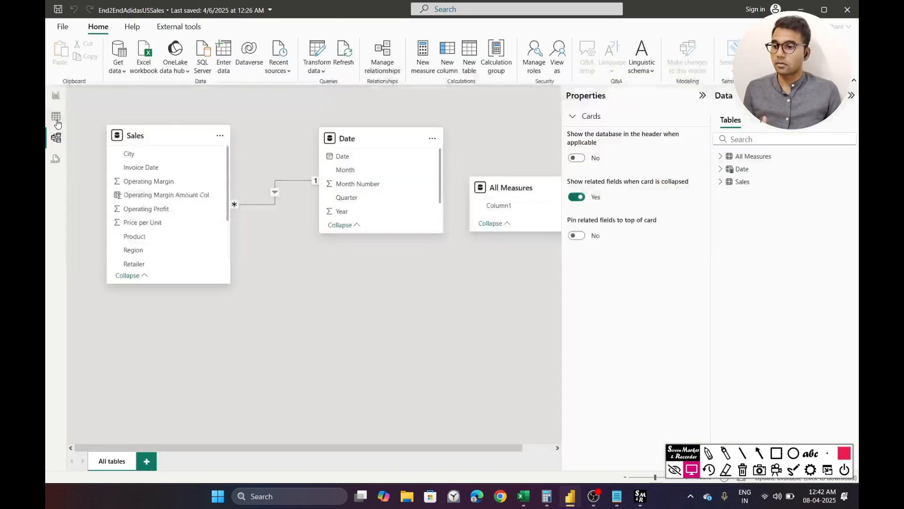
click(56, 117)
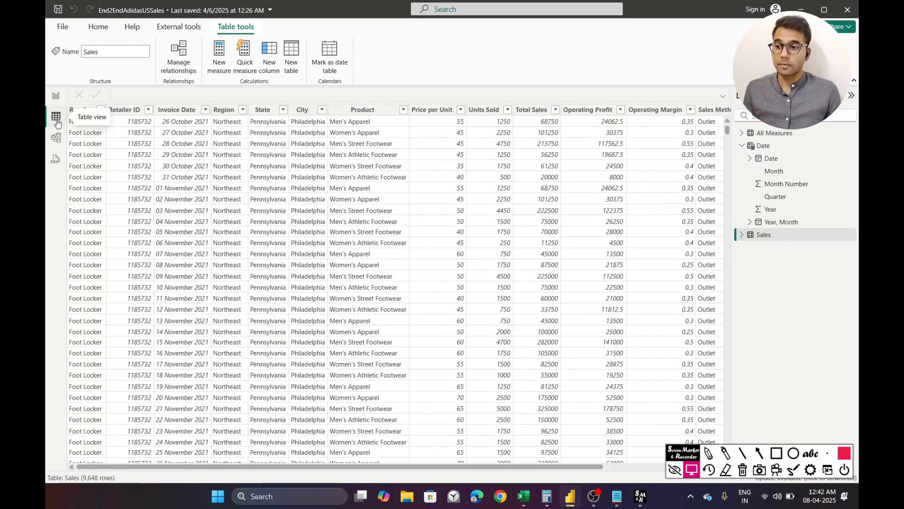
click(765, 145)
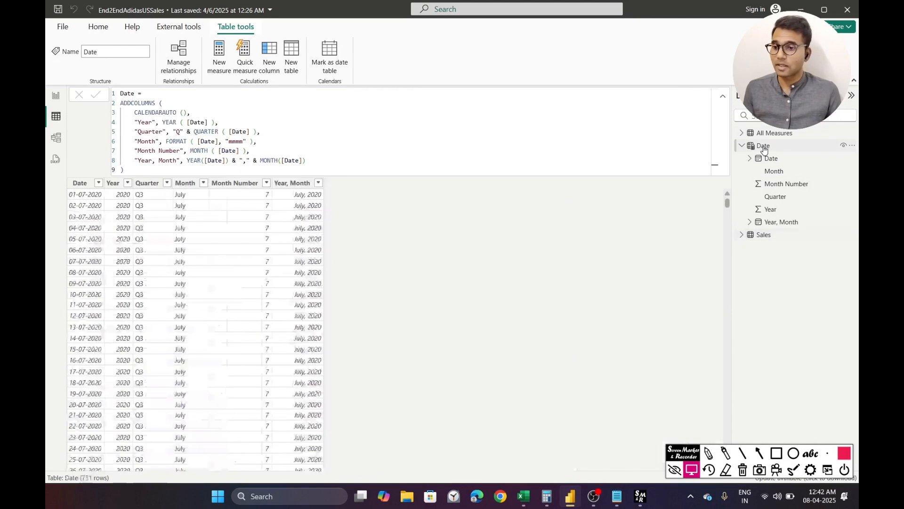